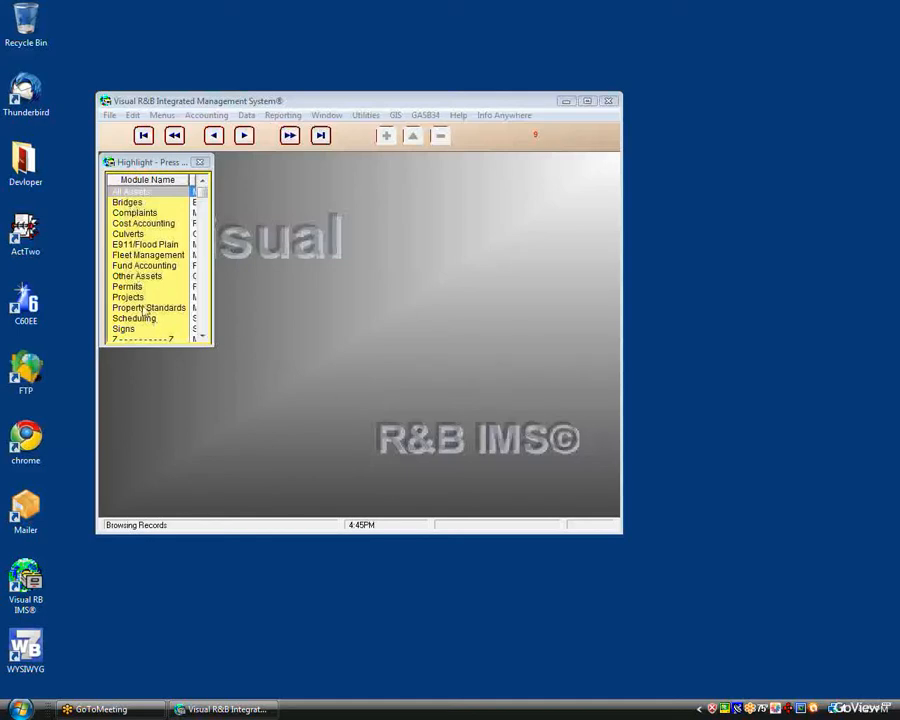
- Open the Preventive Maintenance module from the module list to browse the PM codes
left_click(141, 289)
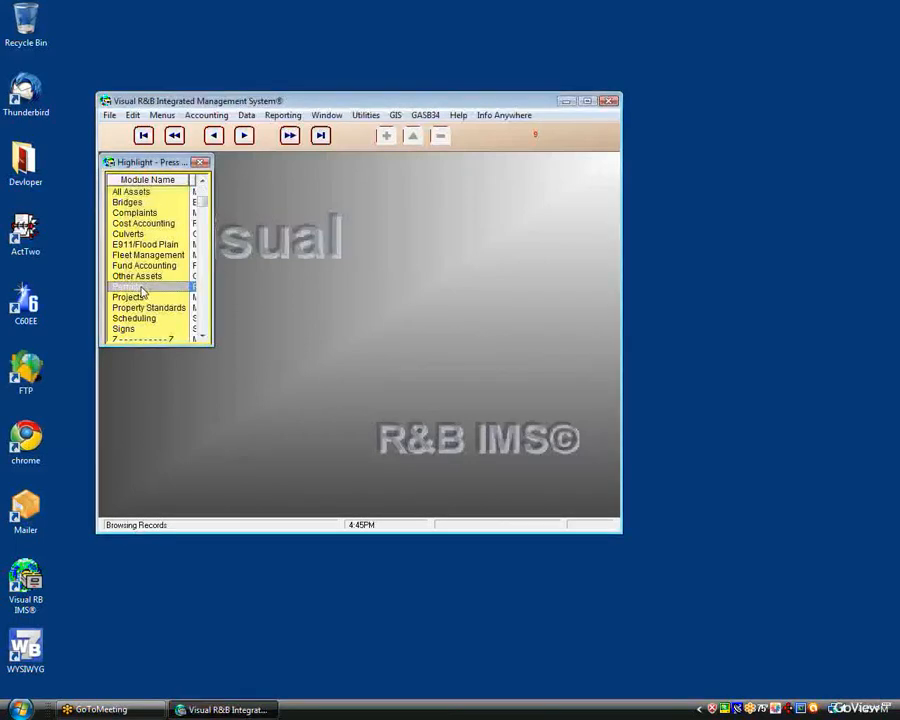
key("p")
key("Down")
key("Down")
key("Down")
key("Down")
key("Down")
key("Down")
key("Down")
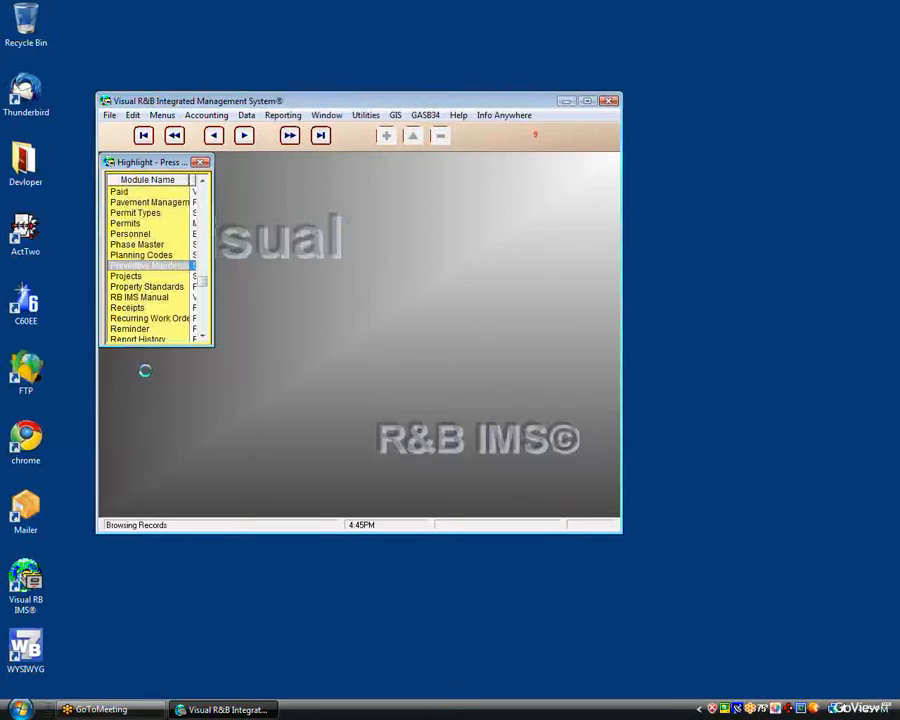
key("Down")
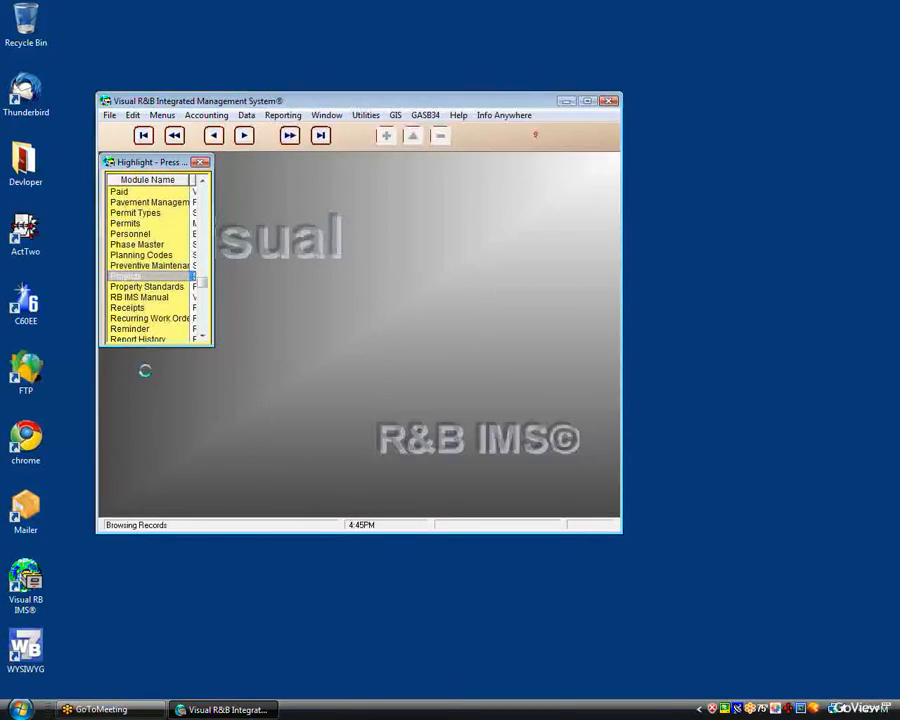
key("Up")
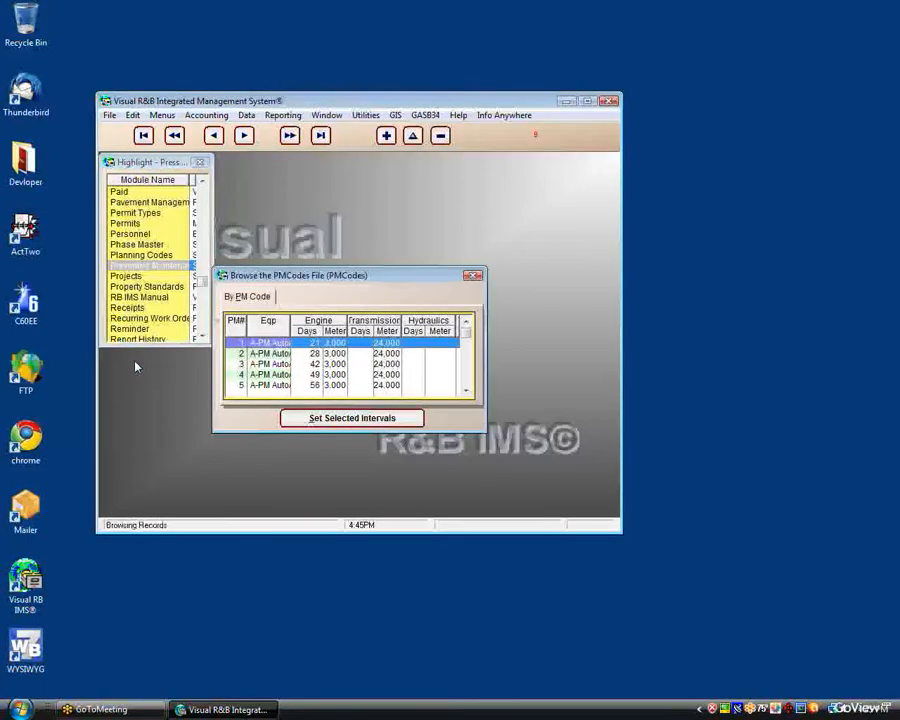
- Review the interval parameters and the procedures of PM code 2, and close its record
left_click(259, 355)
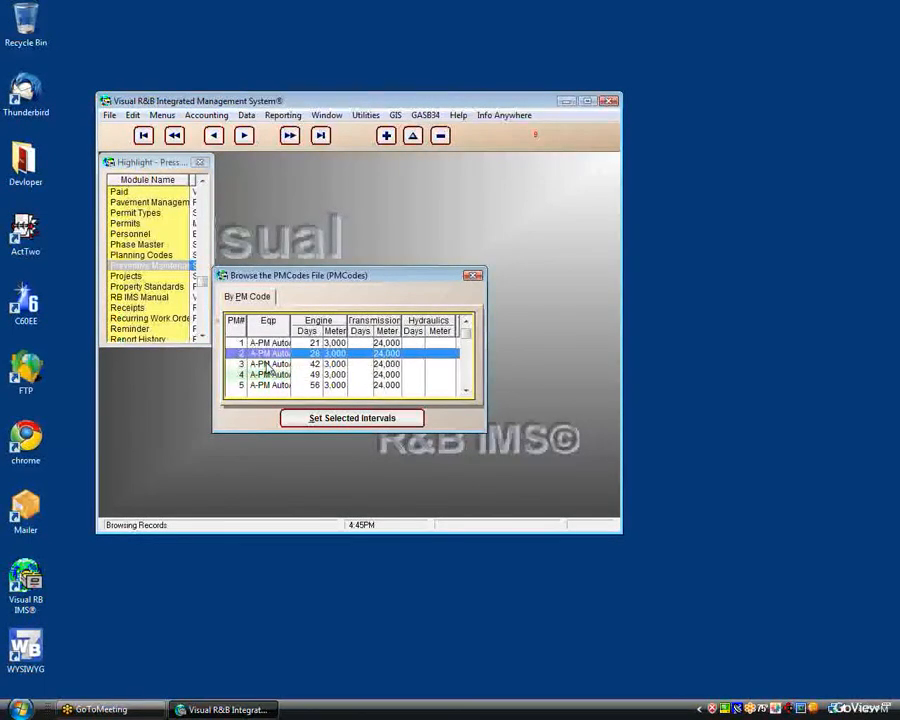
double_click(260, 356)
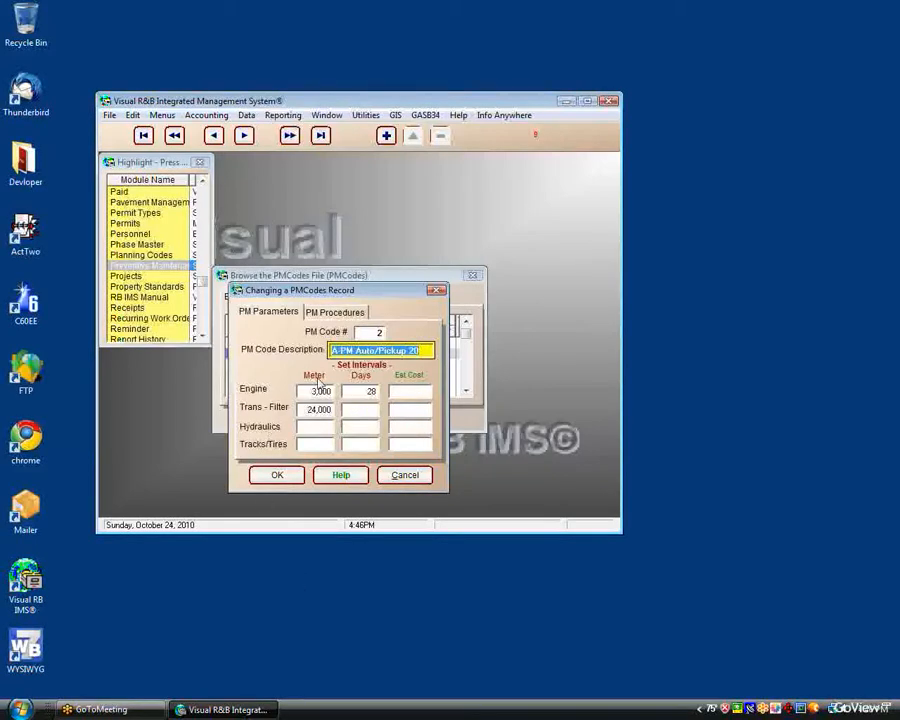
left_click(310, 313)
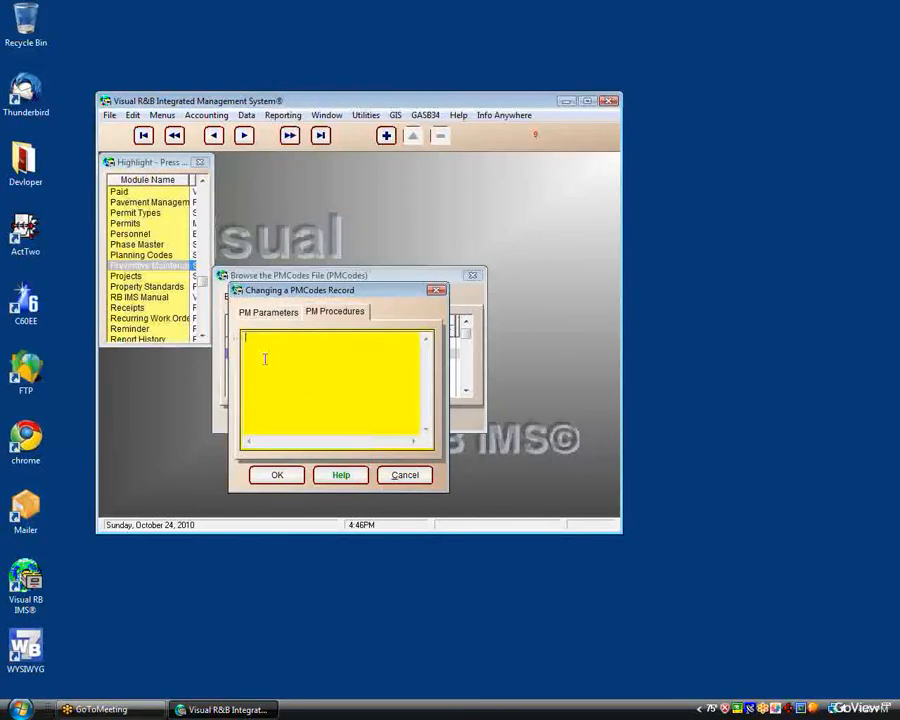
left_click(251, 316)
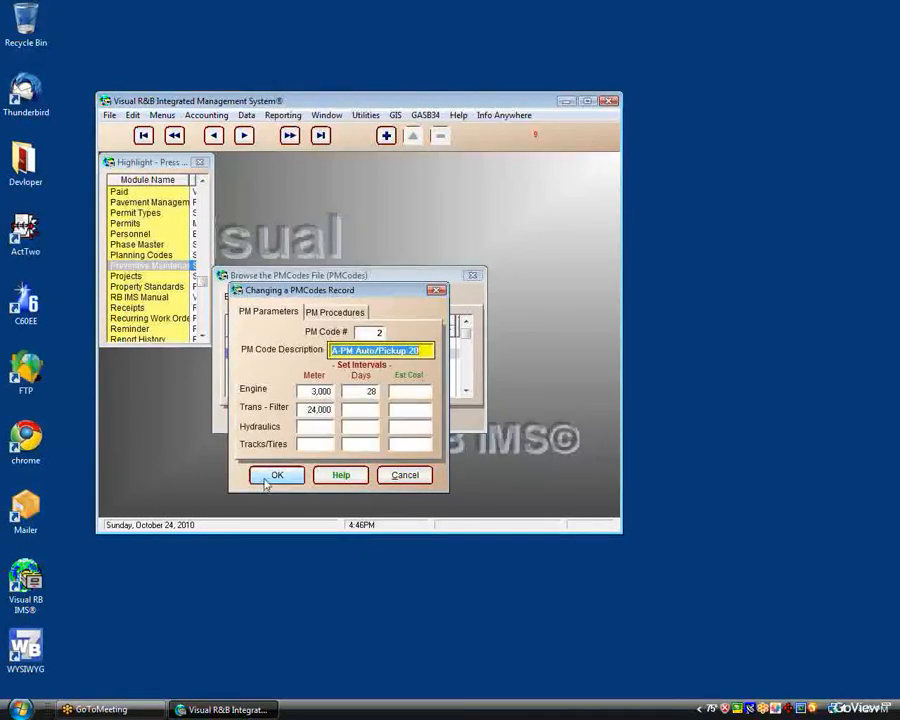
left_click(268, 475)
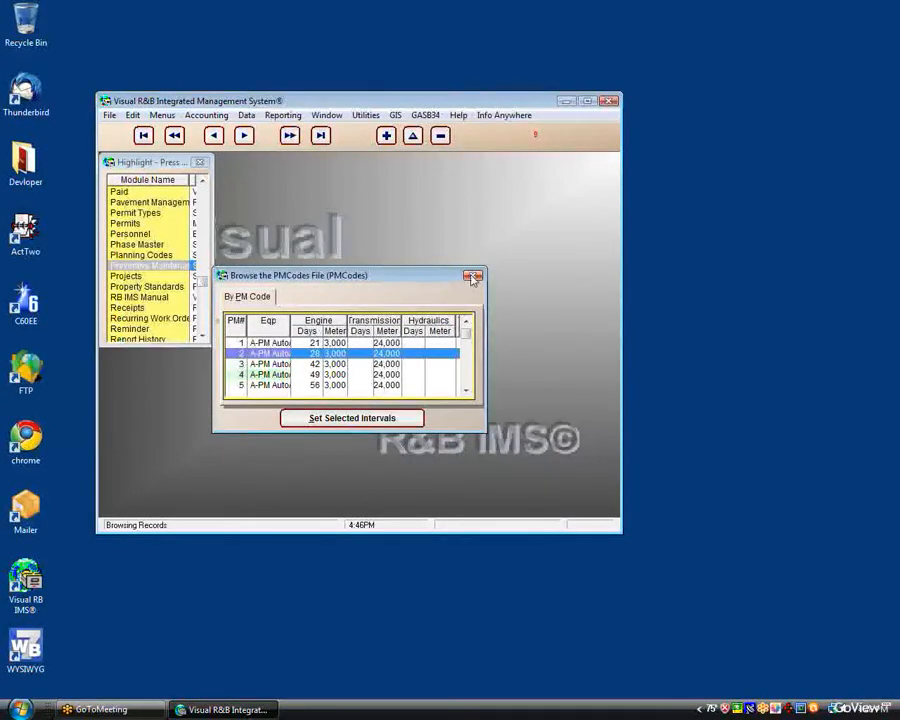
- Leave the PM codes and open the equipment list of the Fleet Management module
key("Escape")
left_click(150, 281)
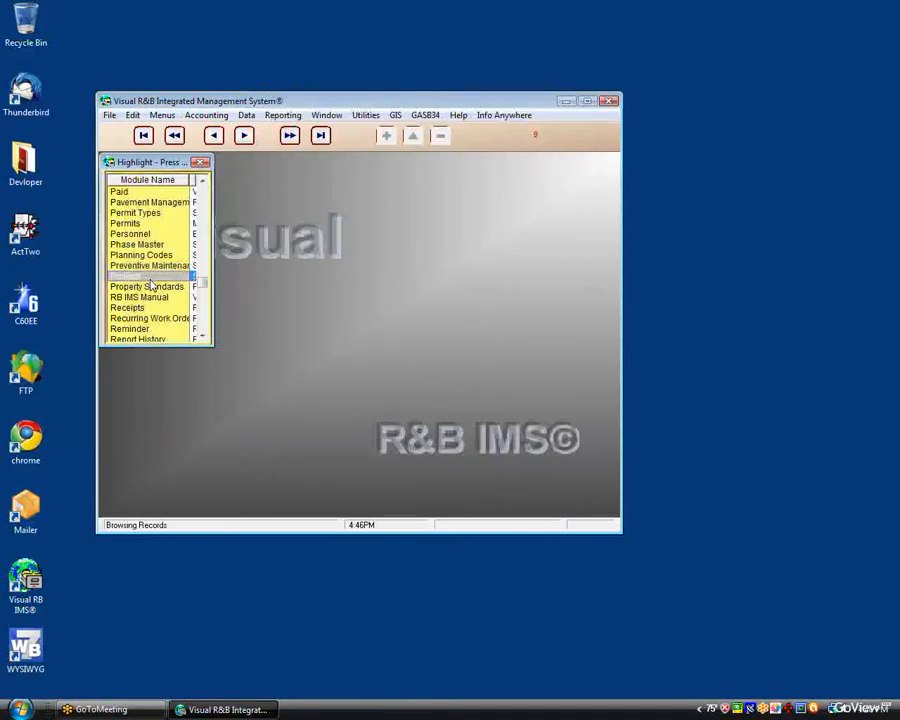
key("space")
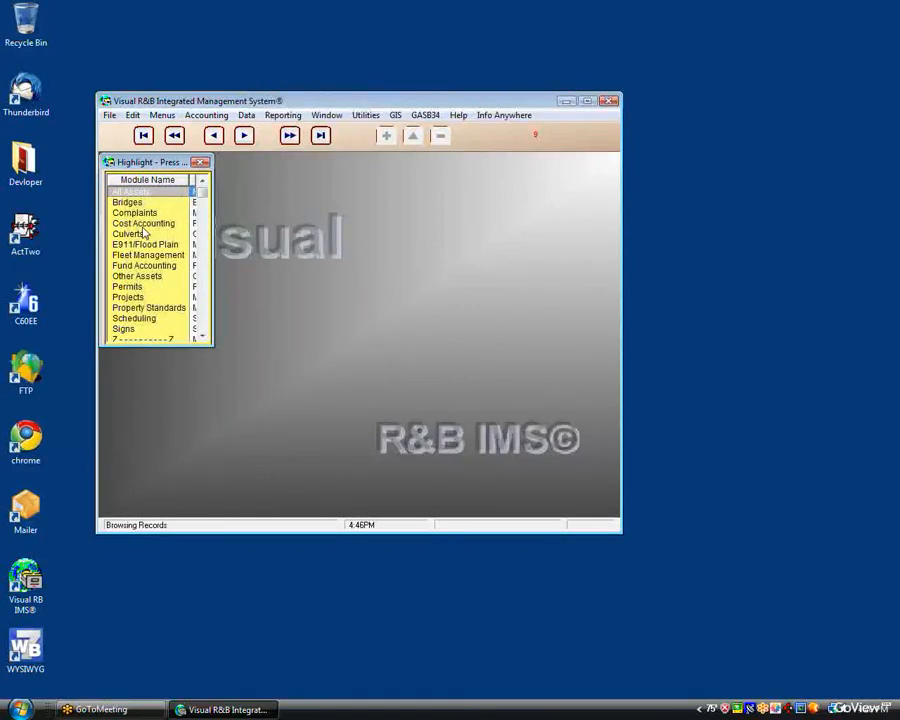
double_click(138, 255)
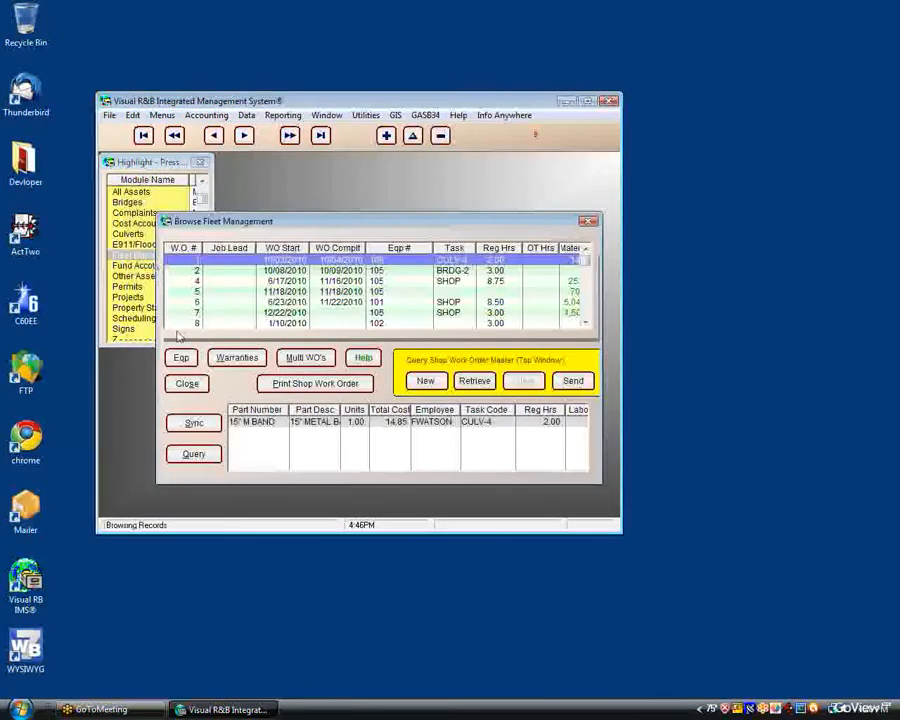
left_click(181, 358)
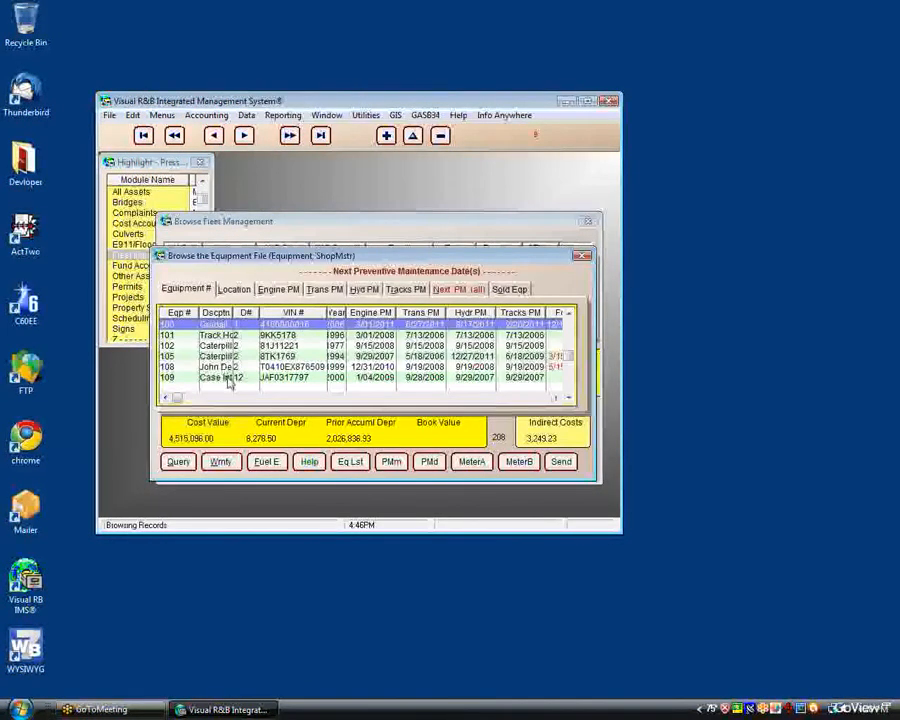
- Assign PM code 34 to equipment 109 (Case International), check its PM parameters and save the record
left_click(226, 379)
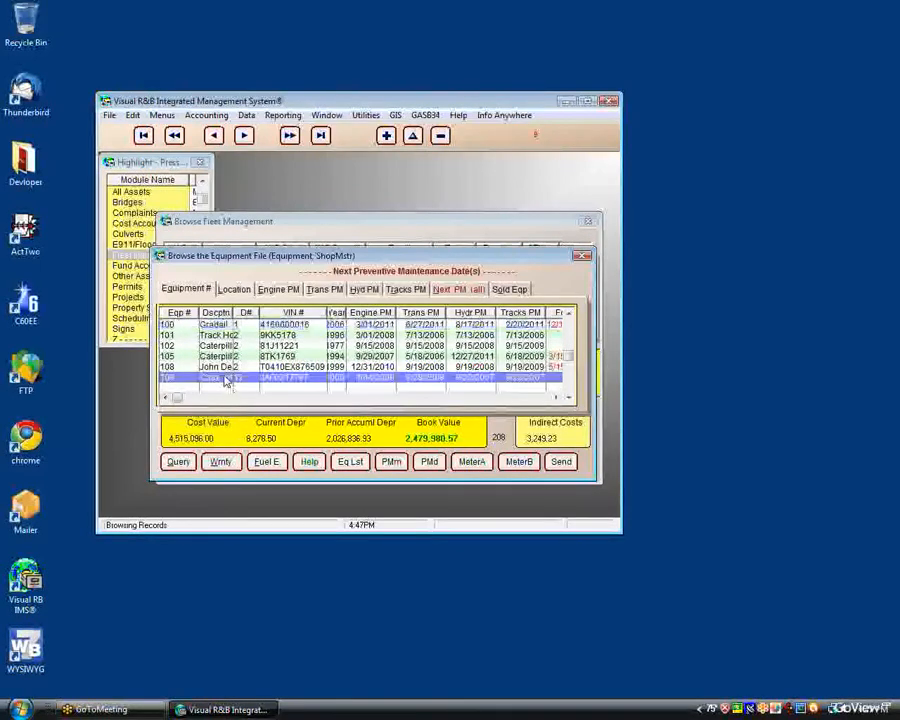
double_click(226, 379)
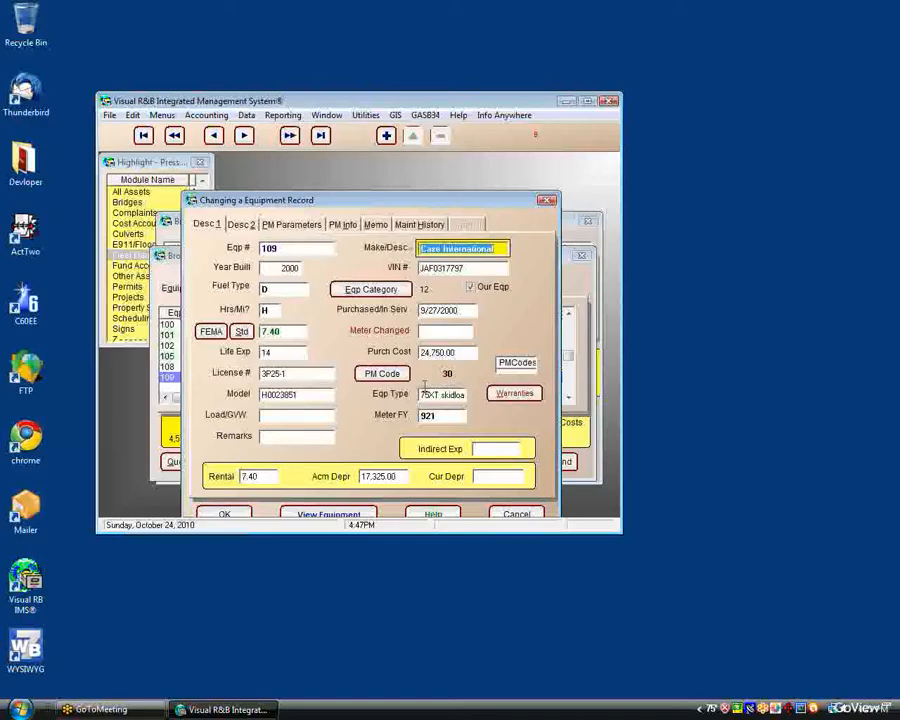
left_click(382, 374)
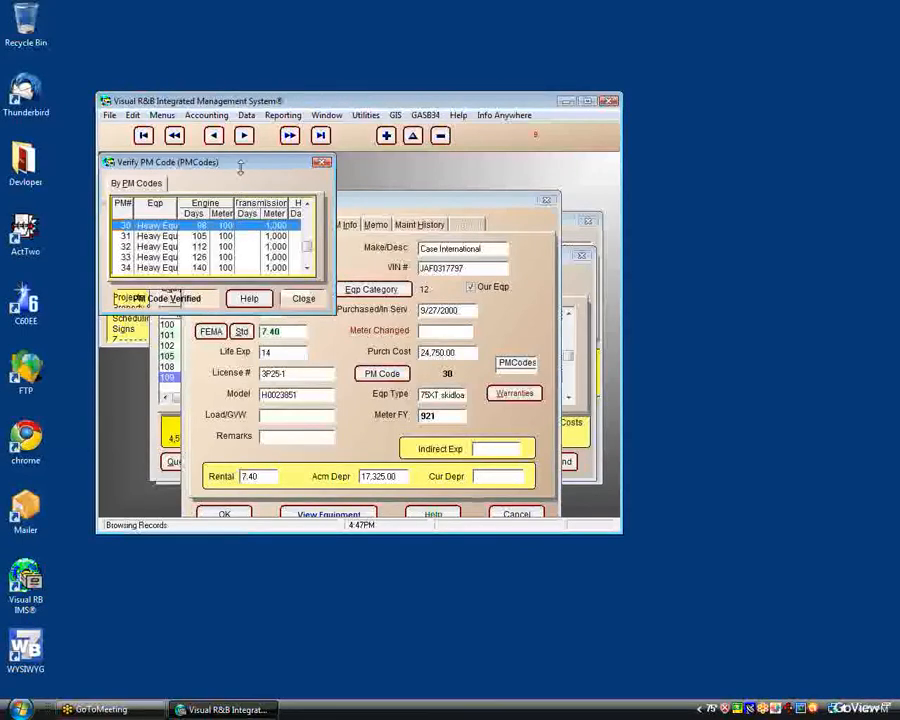
left_click_drag(240, 165, 538, 233)
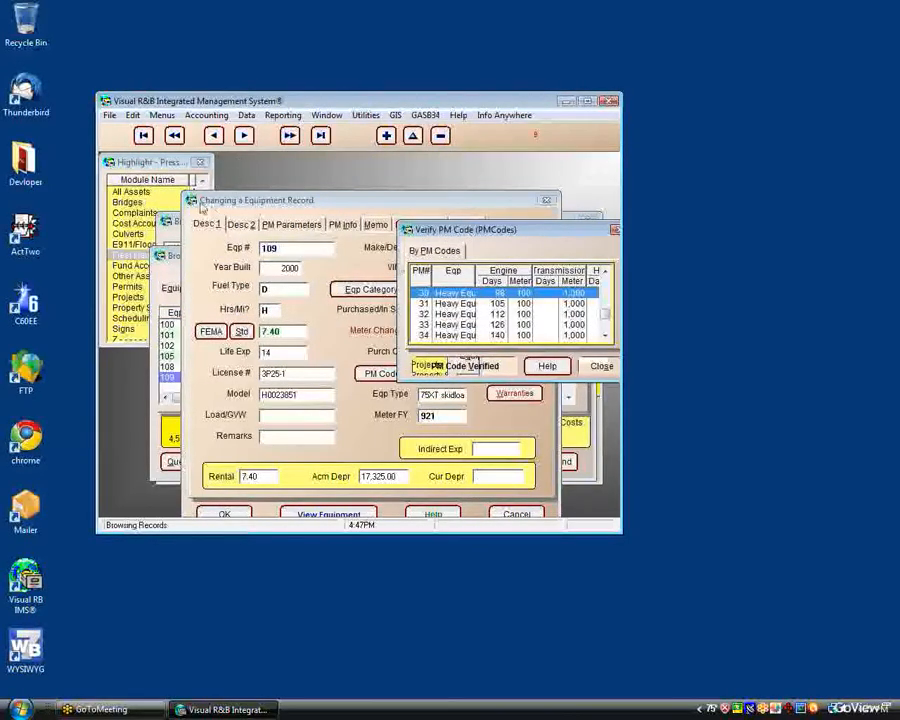
left_click_drag(469, 237, 202, 208)
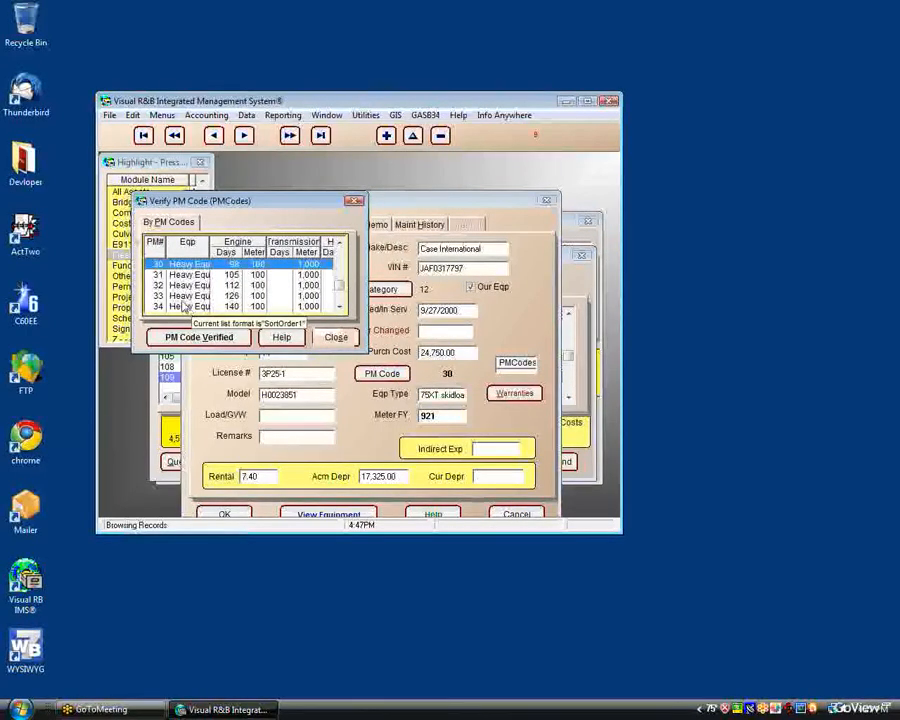
left_click(184, 305)
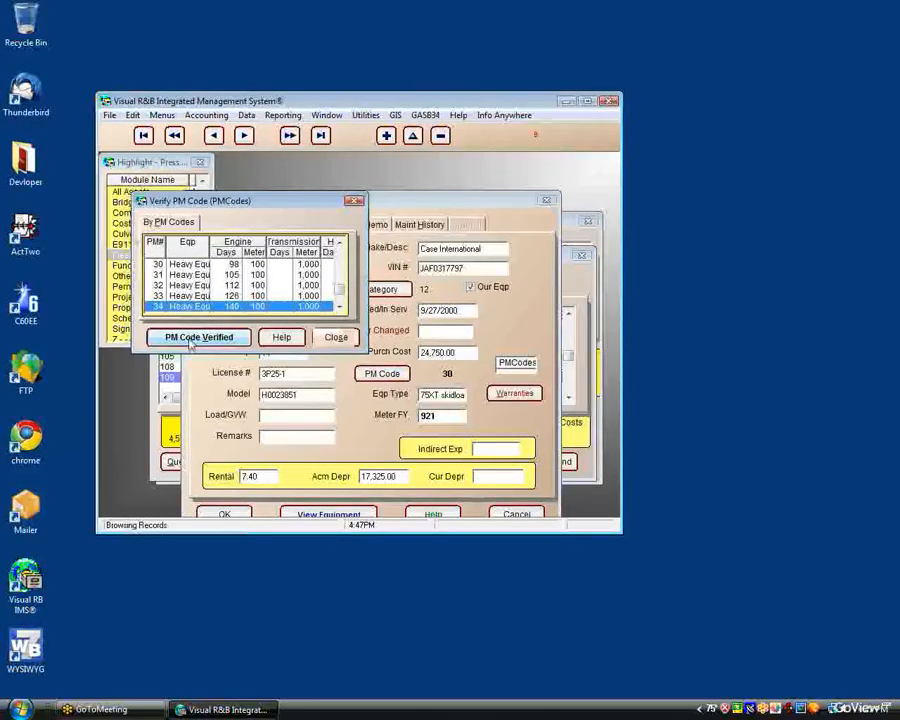
key("Return")
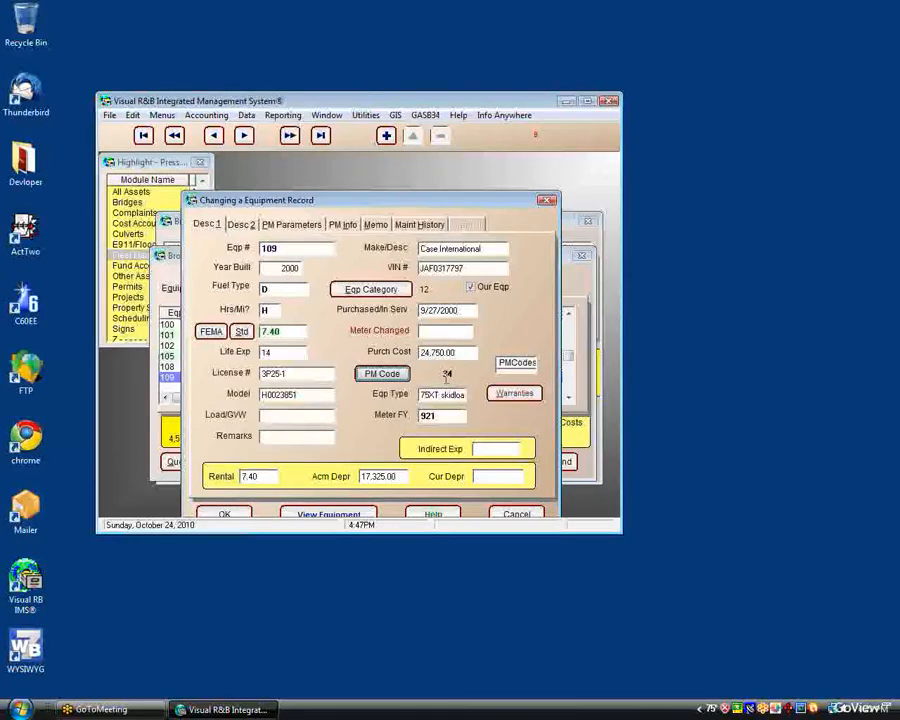
left_click(285, 227)
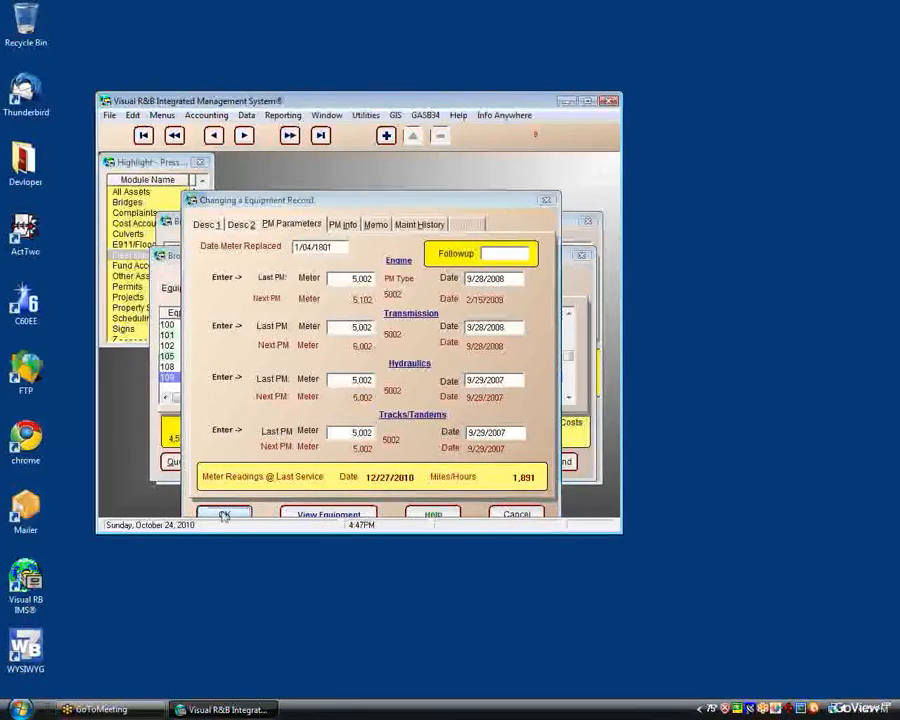
left_click(224, 514)
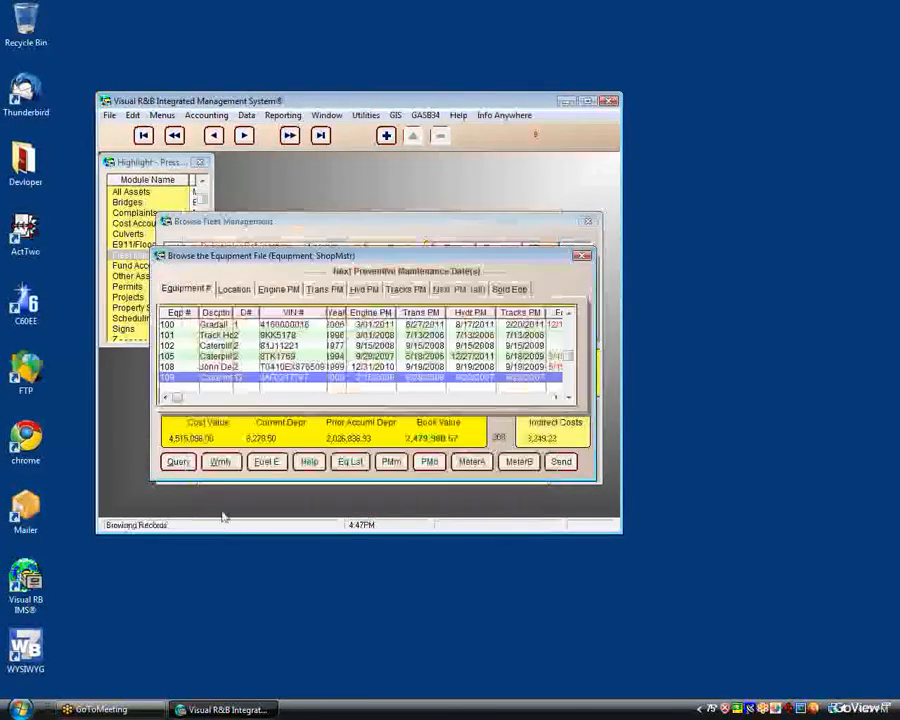
- Reopen the record of equipment 109, examine its last and next PM meters and dates, and close it
double_click(295, 377)
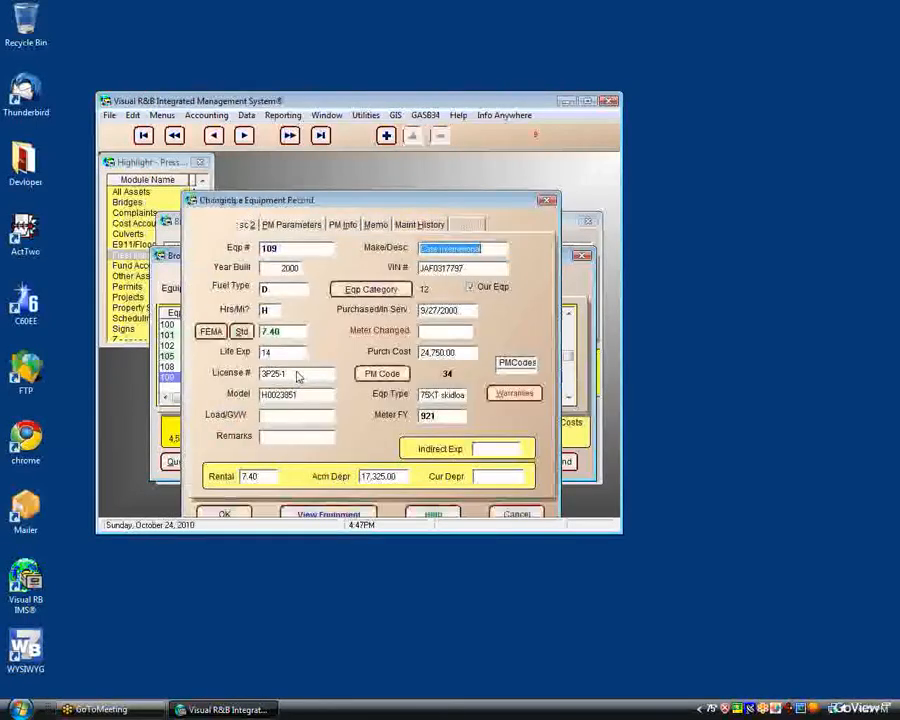
left_click(280, 225)
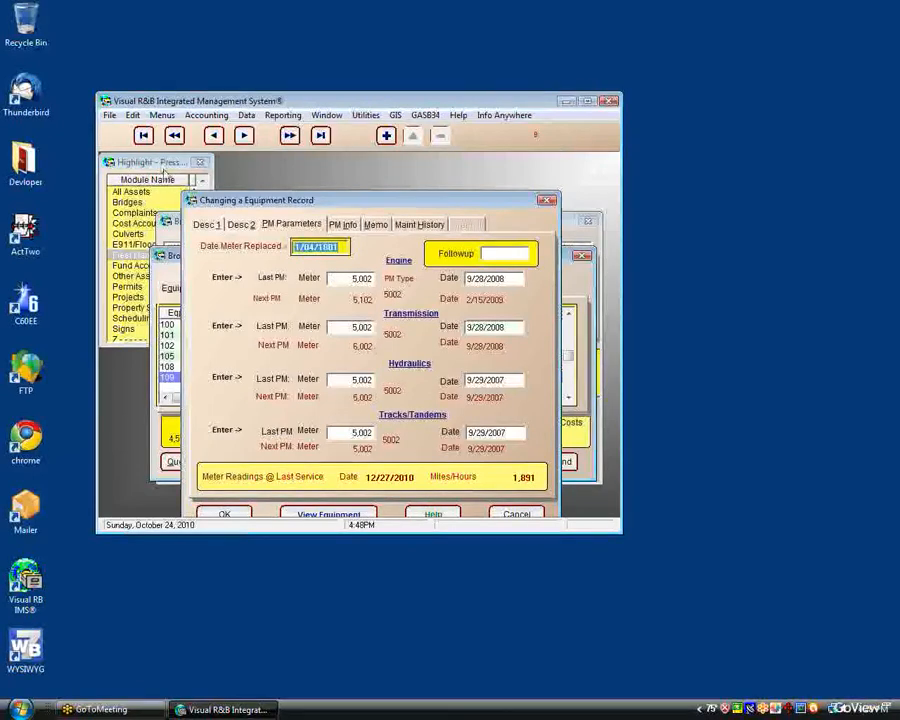
left_click(206, 225)
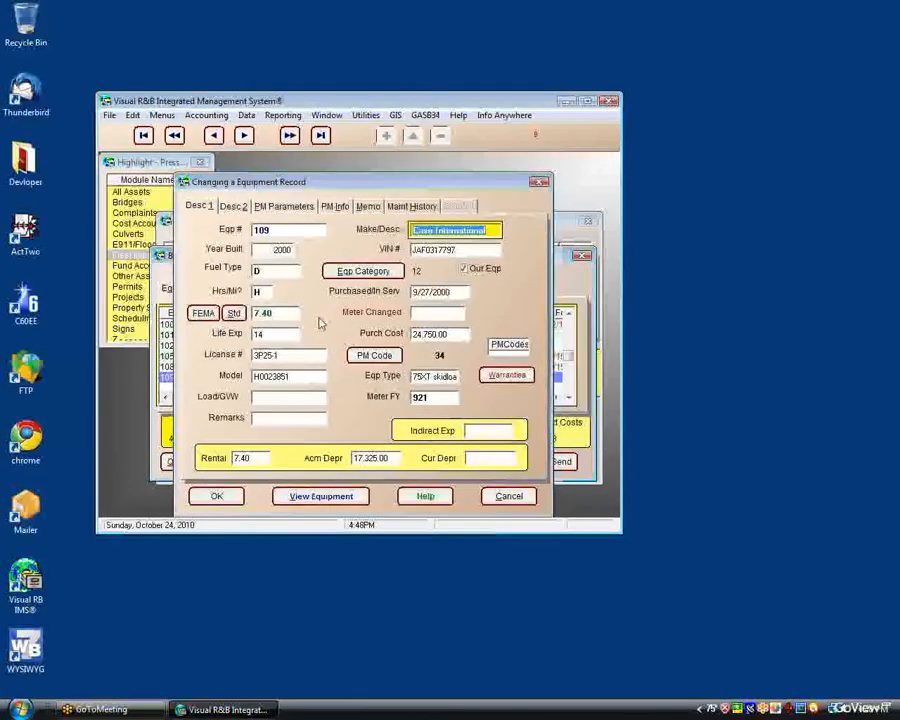
left_click(216, 500)
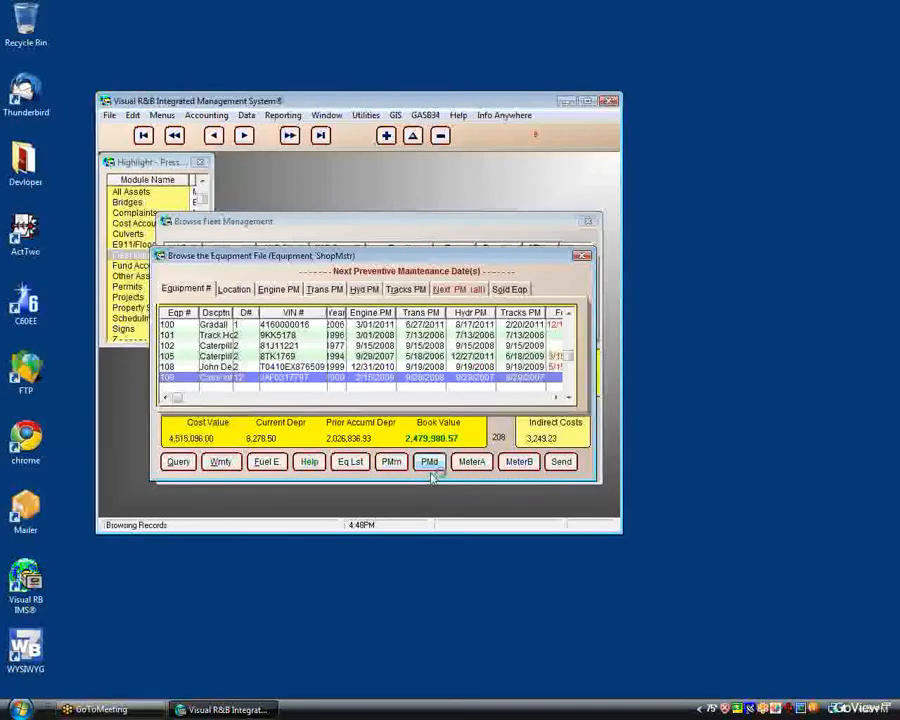
- Preview the engine PM by date report with the suggested due date, page through it and close the preview
left_click(431, 472)
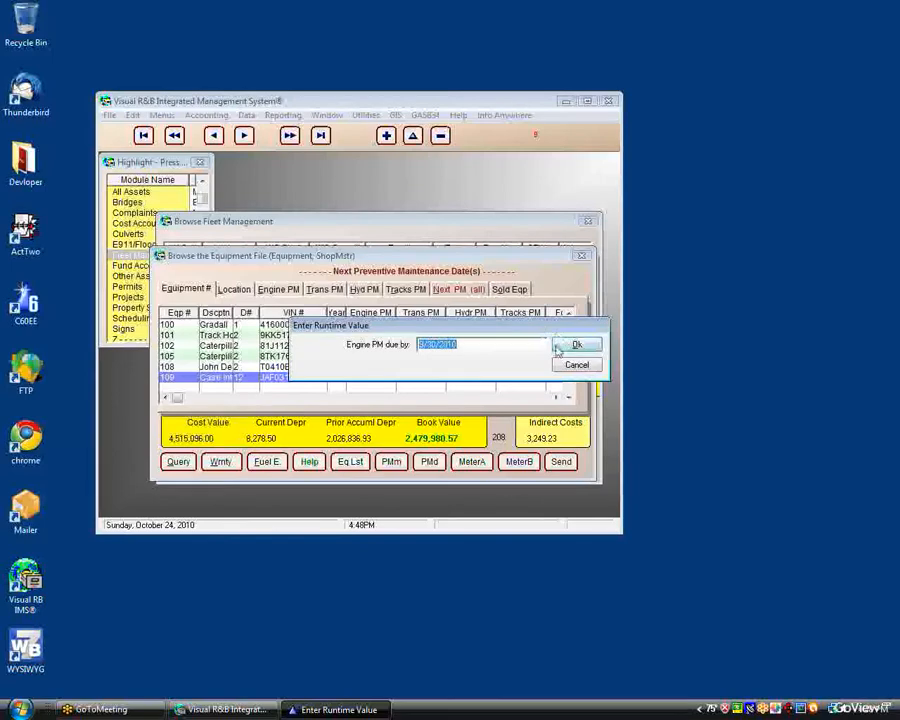
left_click(570, 345)
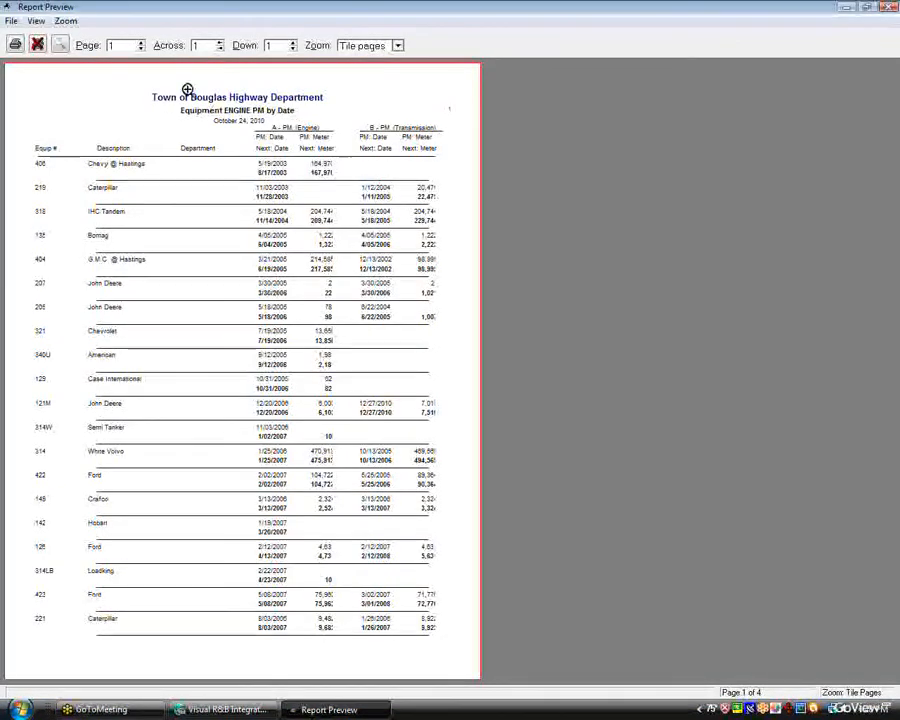
left_click(141, 42)
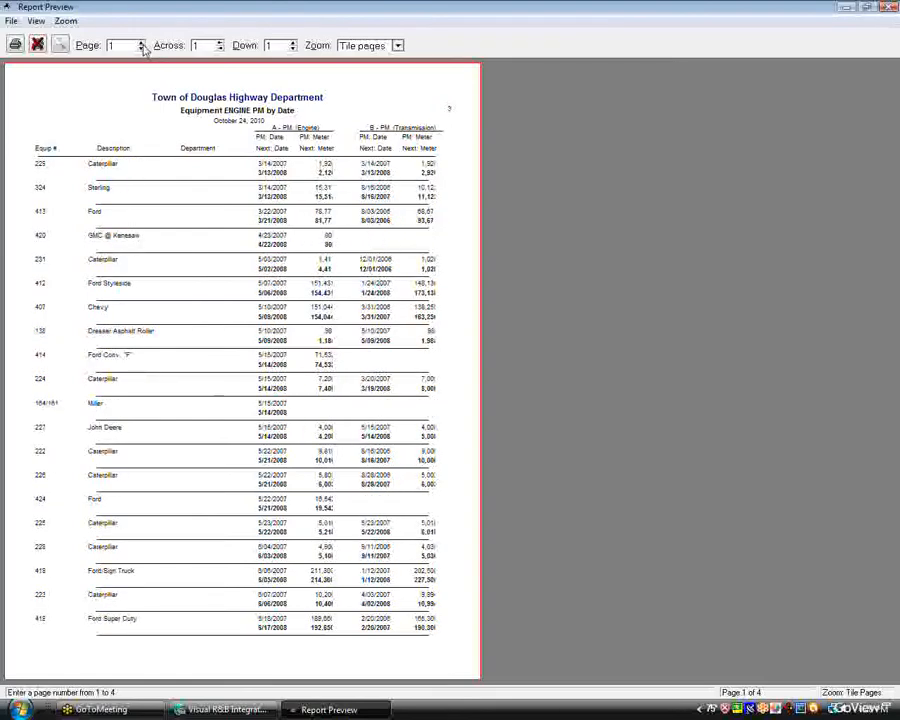
left_click(142, 48)
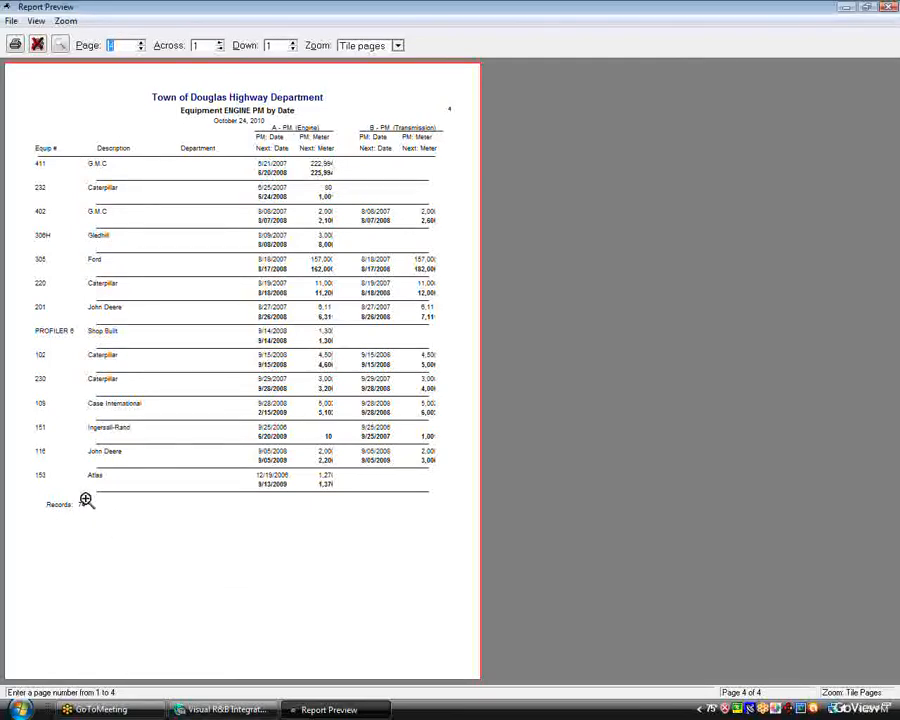
left_click(37, 45)
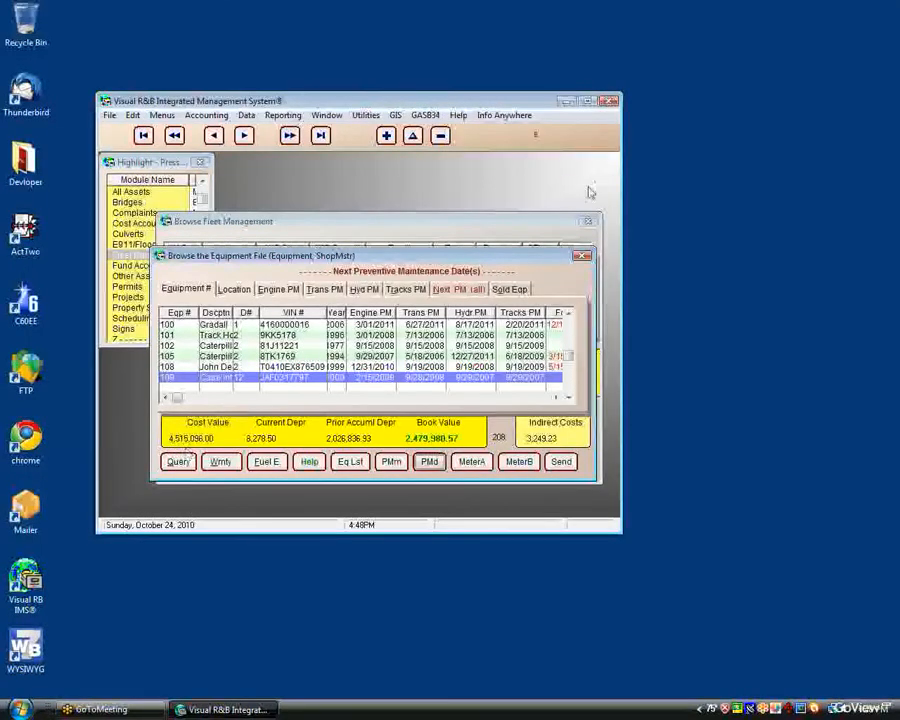
- Close the equipment list and switch to the Clarion Report Writer
left_click(581, 256)
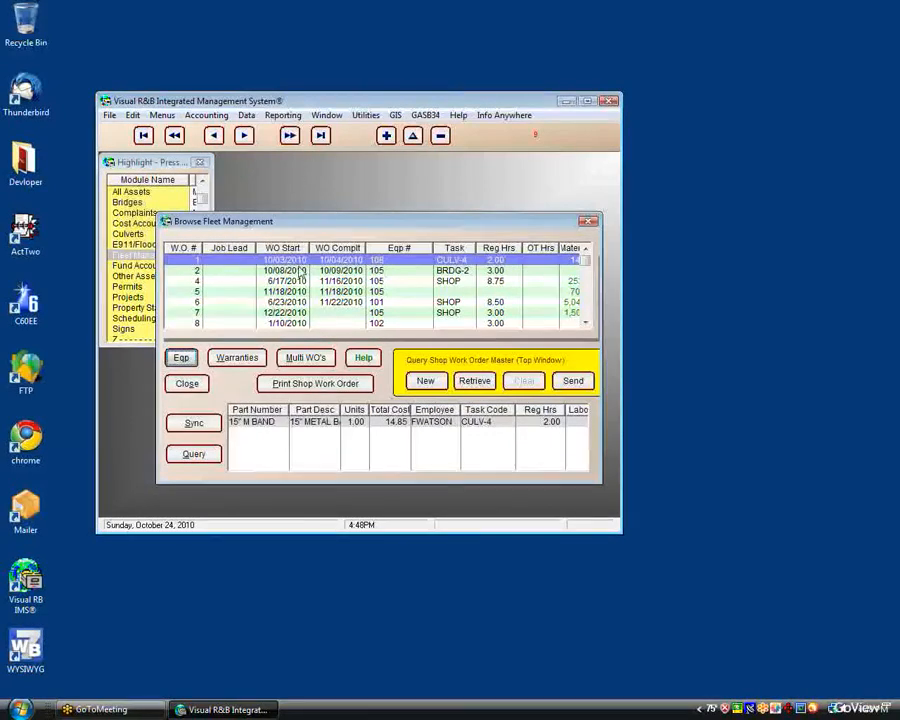
left_click(283, 115)
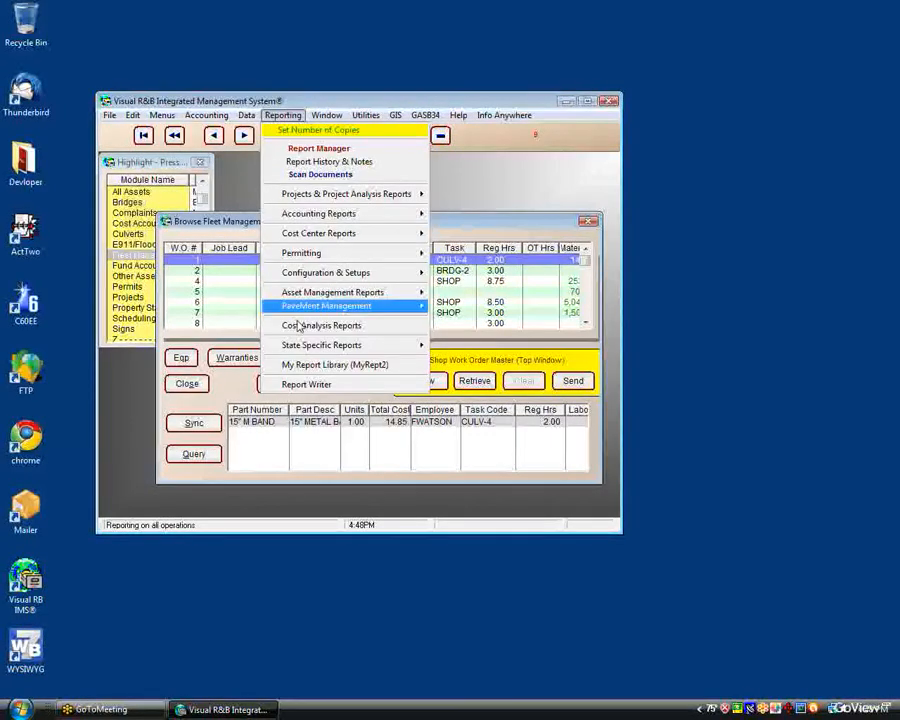
left_click(308, 386)
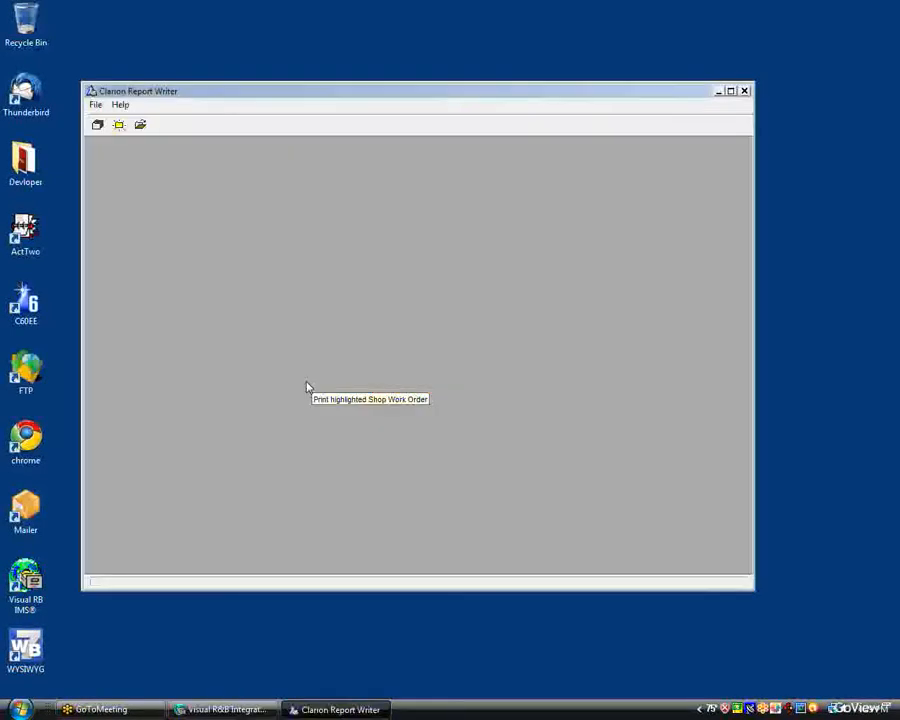
- Start opening a report library and go to the c:\rb_ims\data folder
left_click(95, 104)
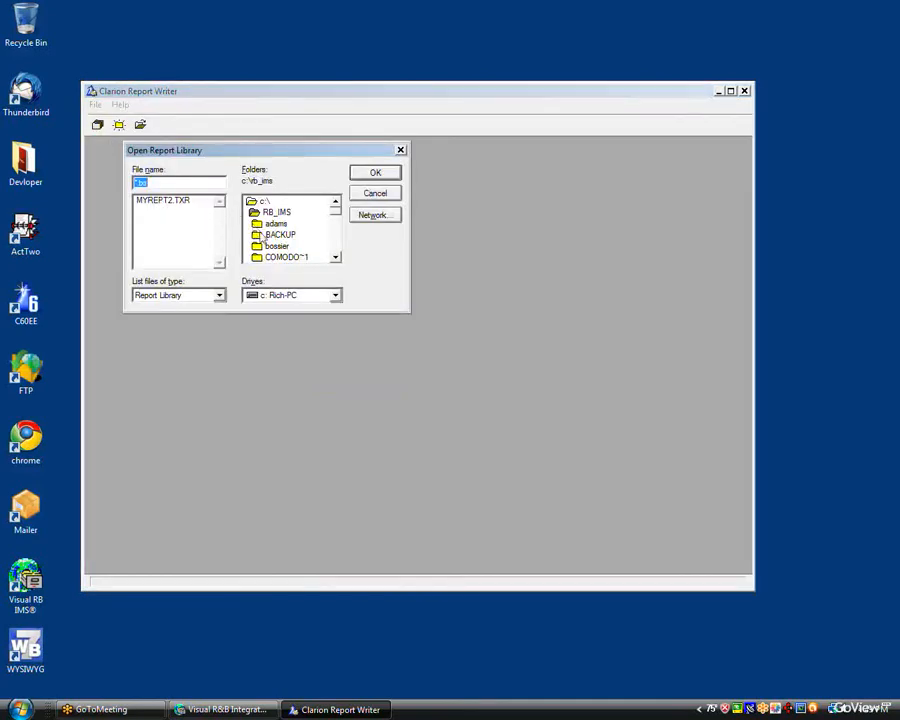
left_click(268, 235)
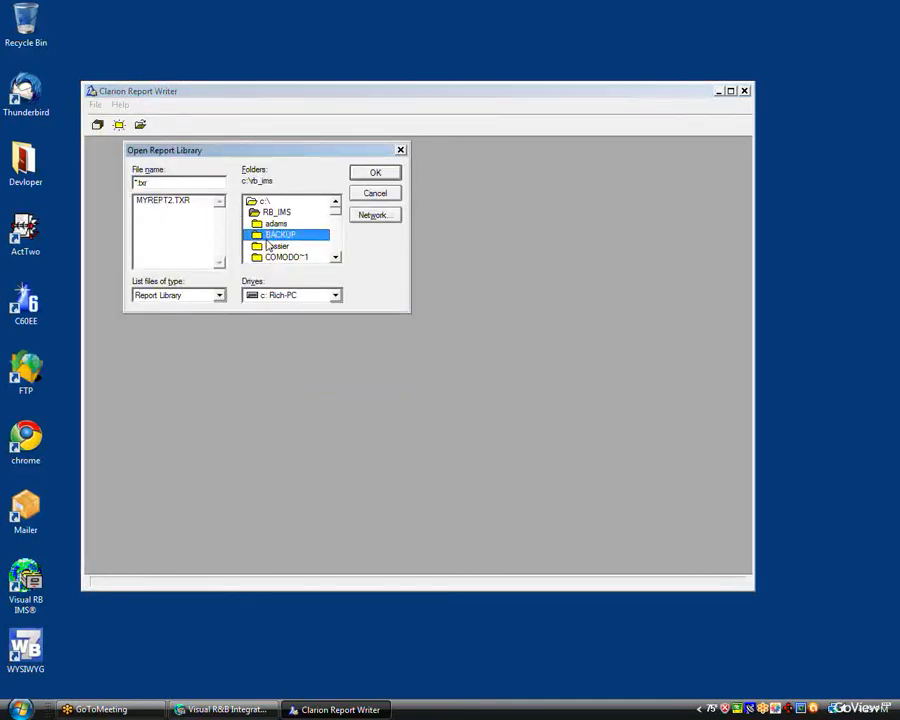
key("Down")
key("Down")
key("Down")
key("Down")
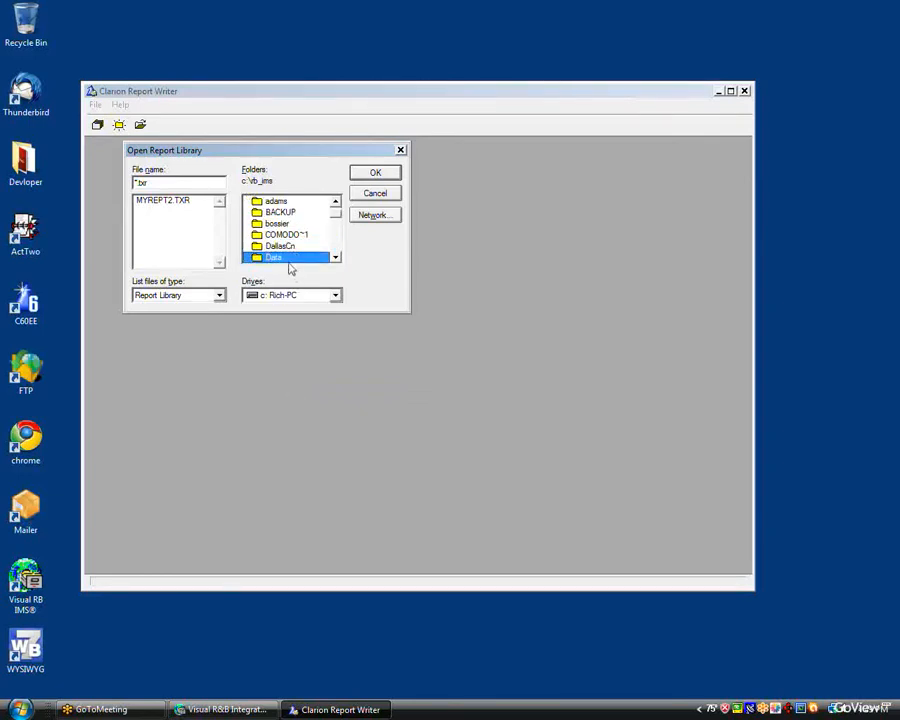
double_click(289, 259)
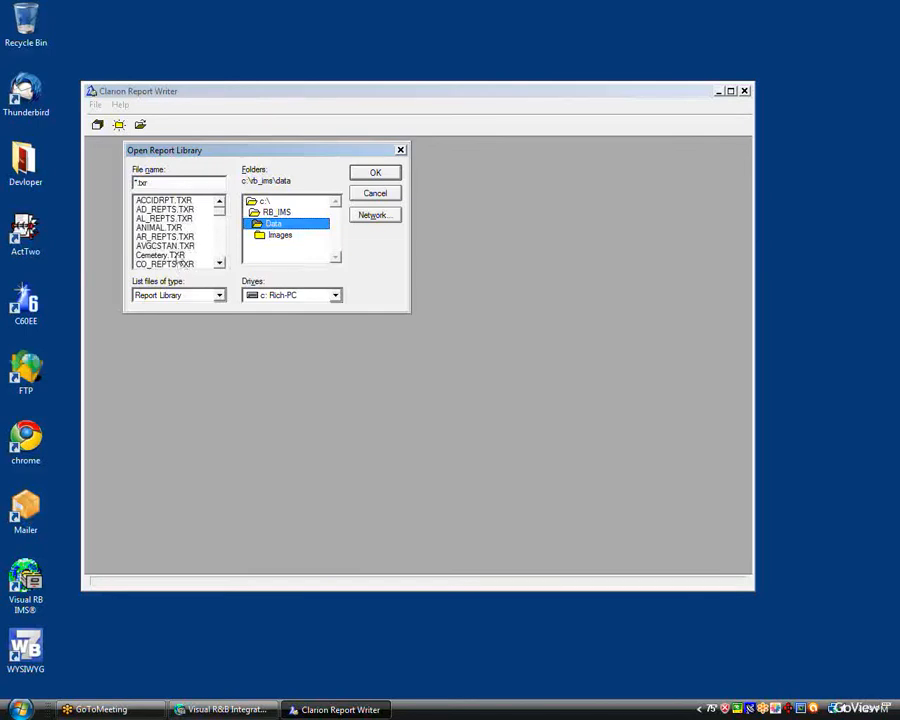
- Open the report library MyRept2.TXR from the Data folder
left_click(165, 237)
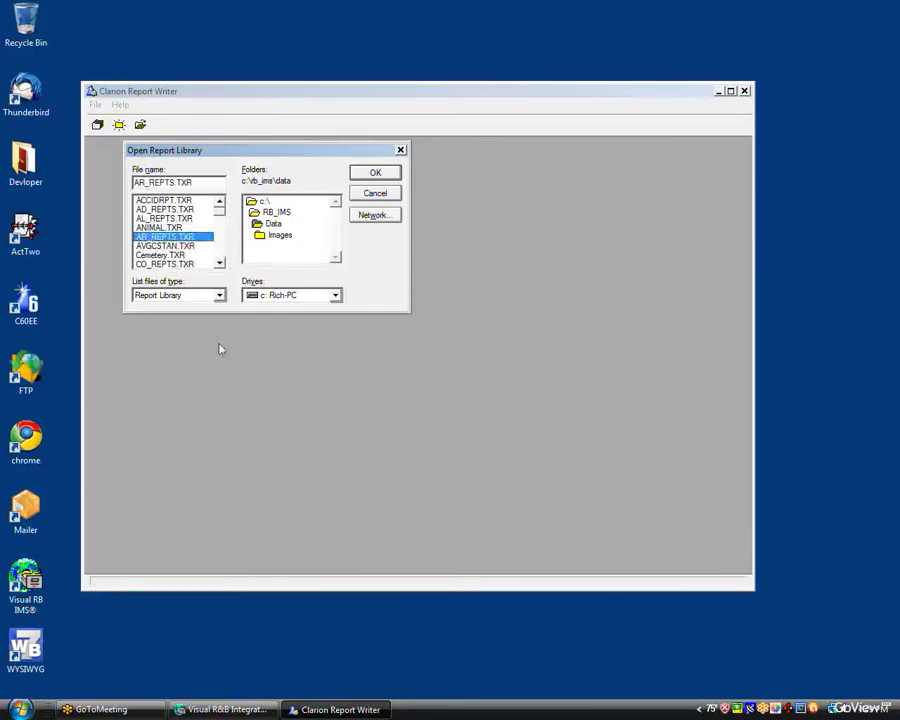
key("m")
key("Down")
key("Down")
key("Down")
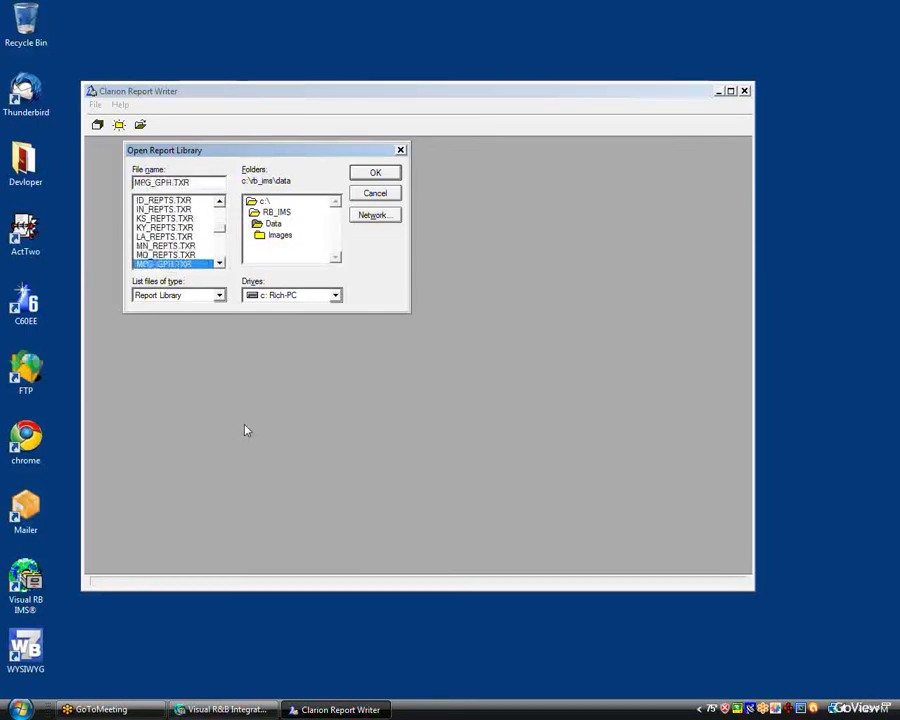
key("Down")
key("Down")
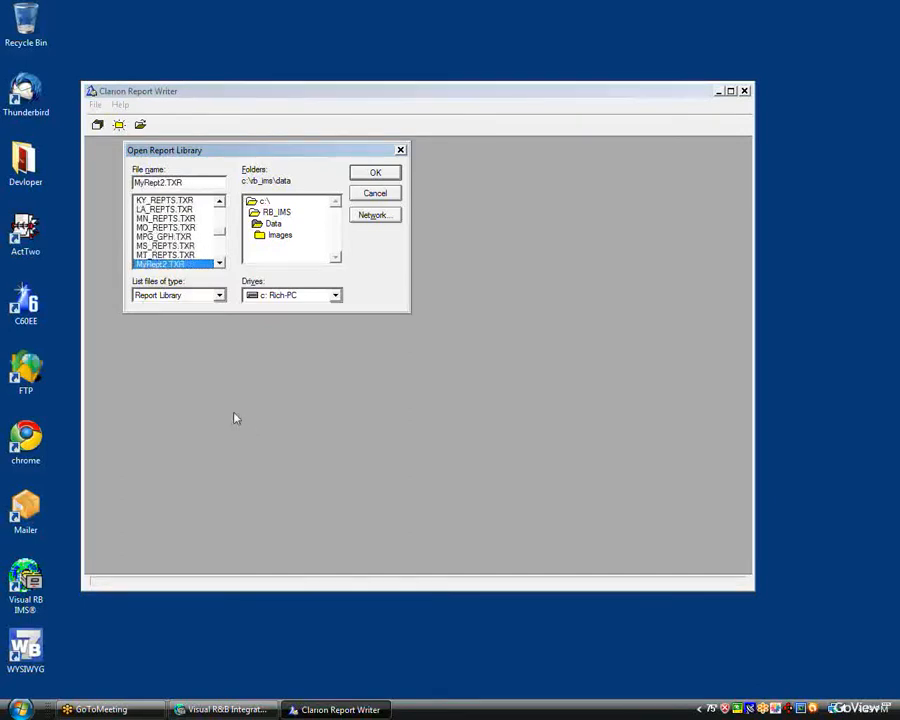
key("m")
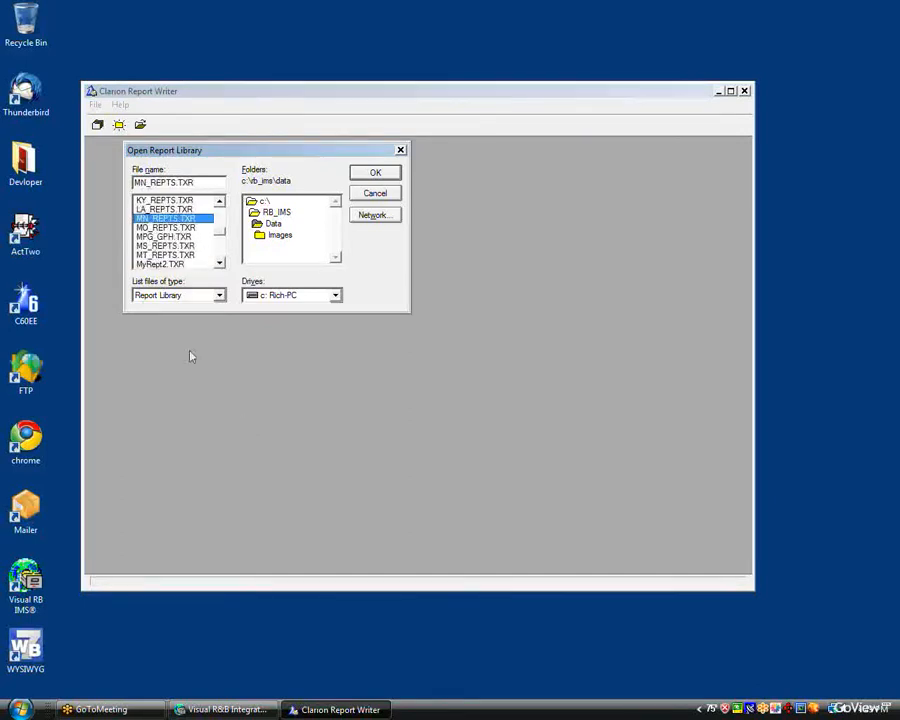
left_click(165, 265)
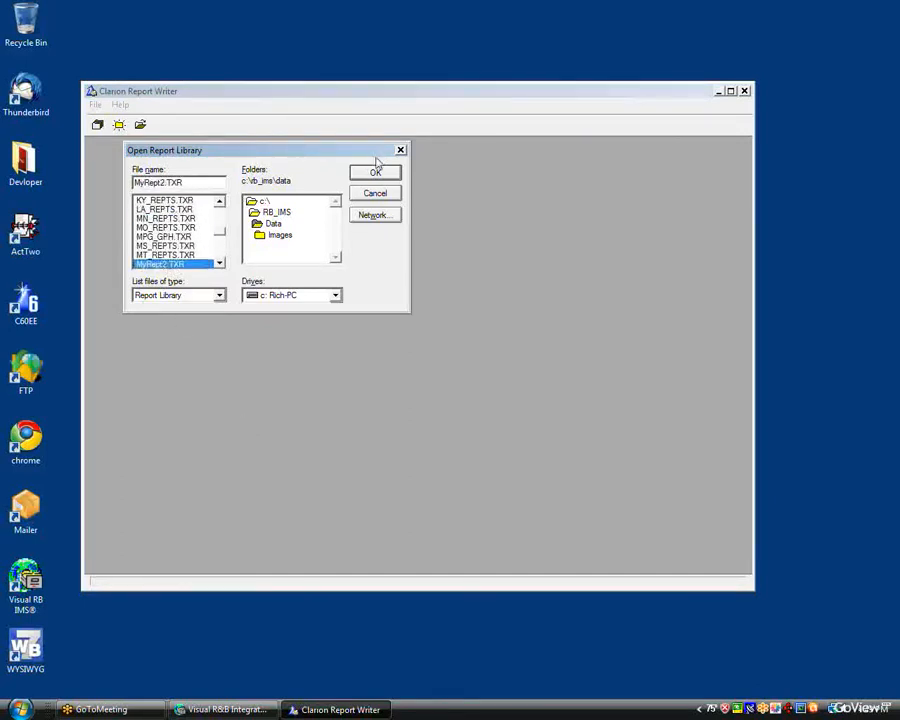
left_click(376, 177)
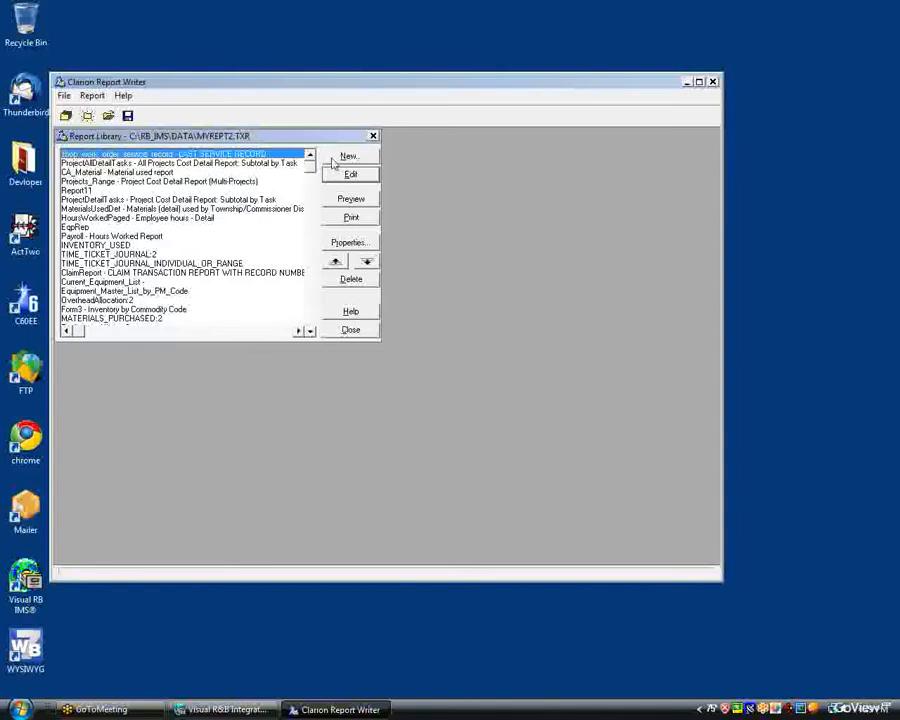
- Create a new table-style report labelled PM and add PMCODES2 as its report file
left_click(345, 157)
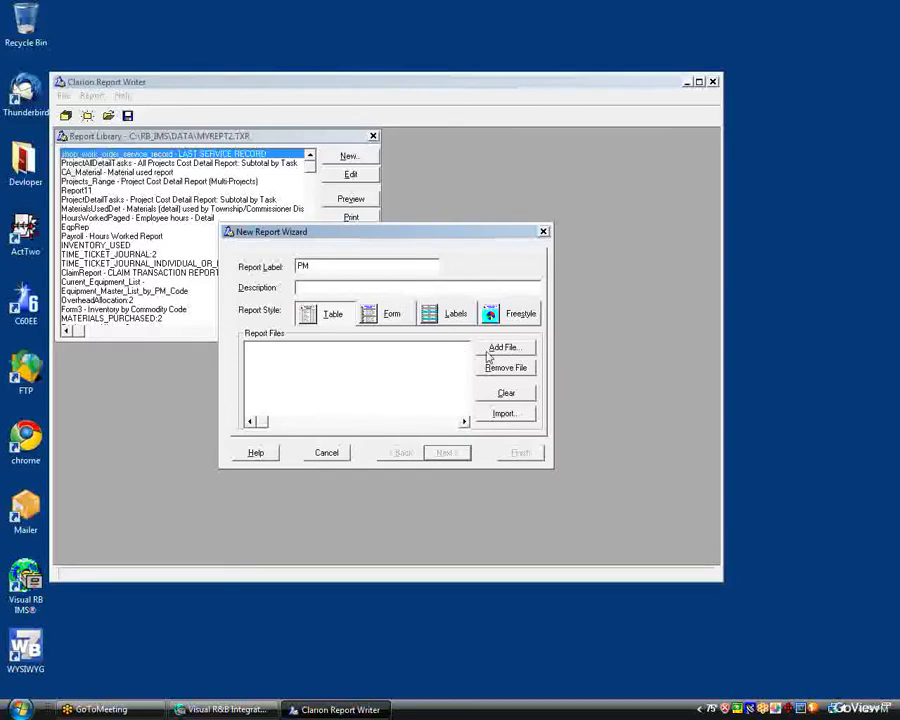
left_click(490, 352)
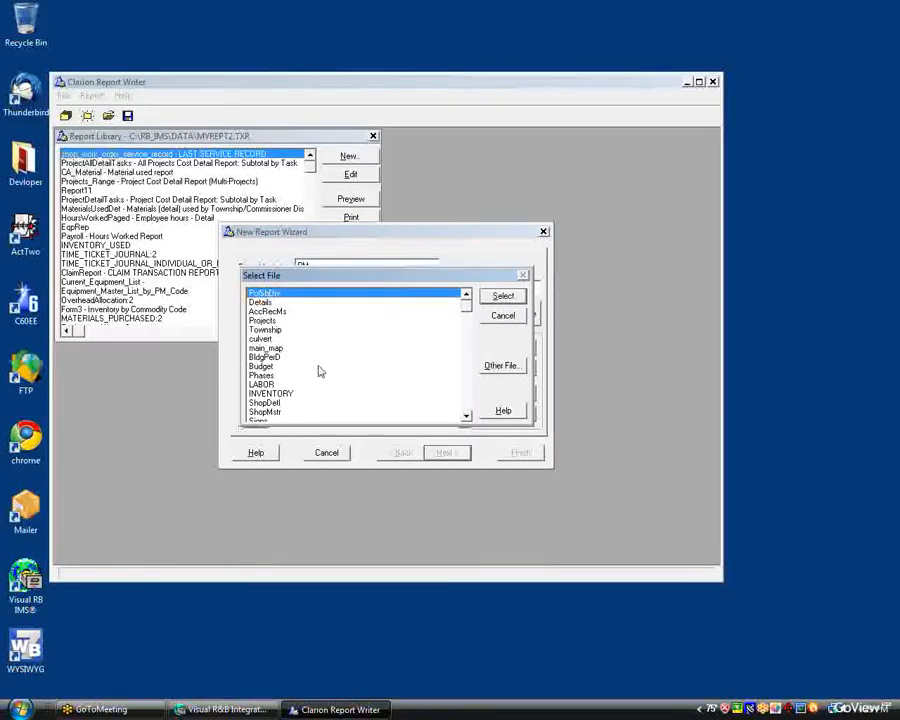
key("p")
key("p")
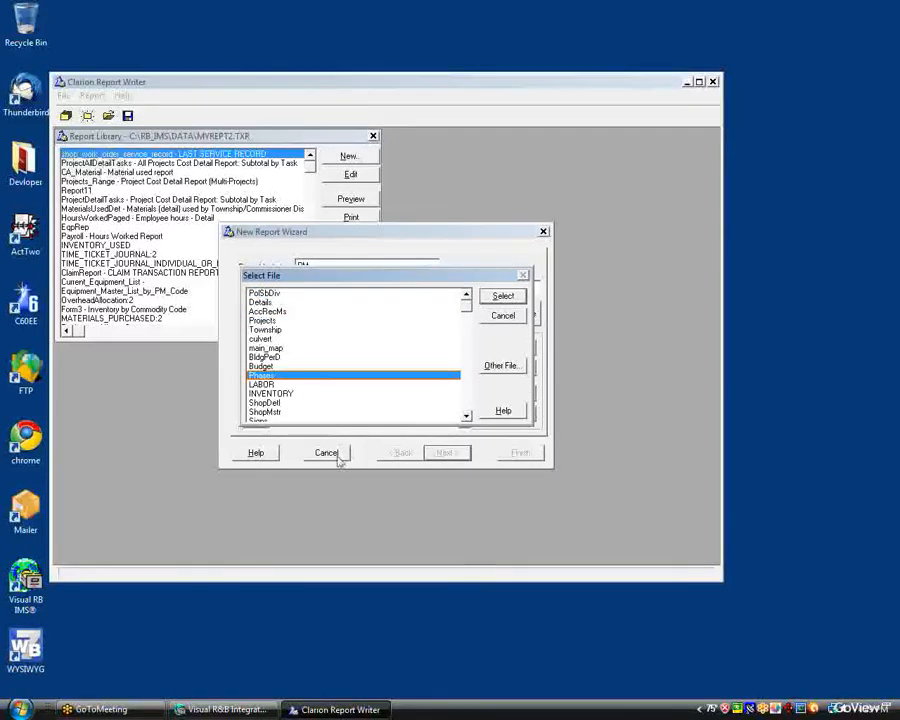
key("p")
key("p")
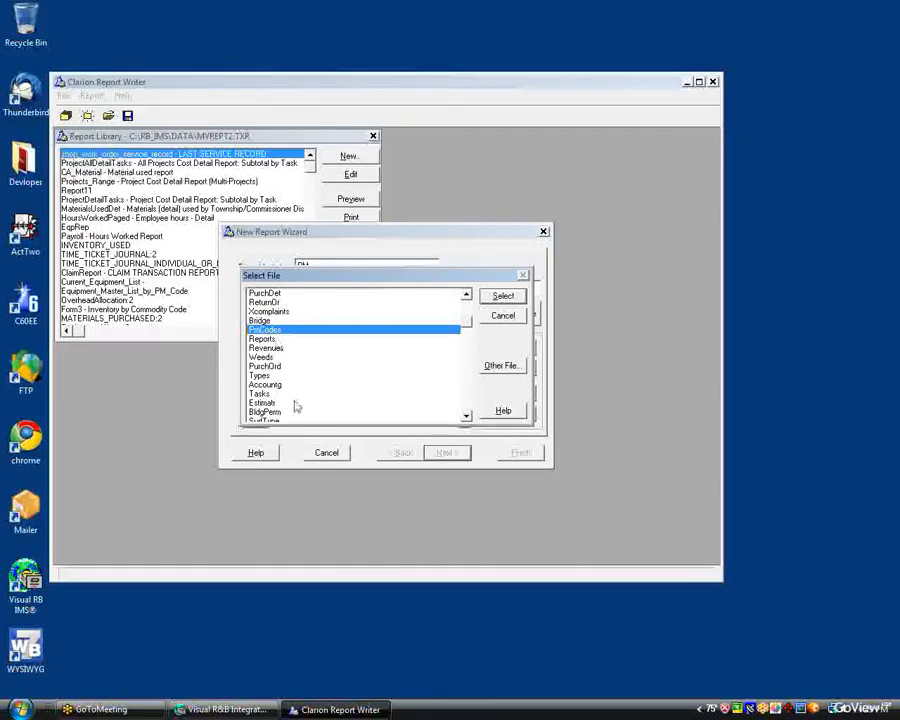
key("p")
key("p")
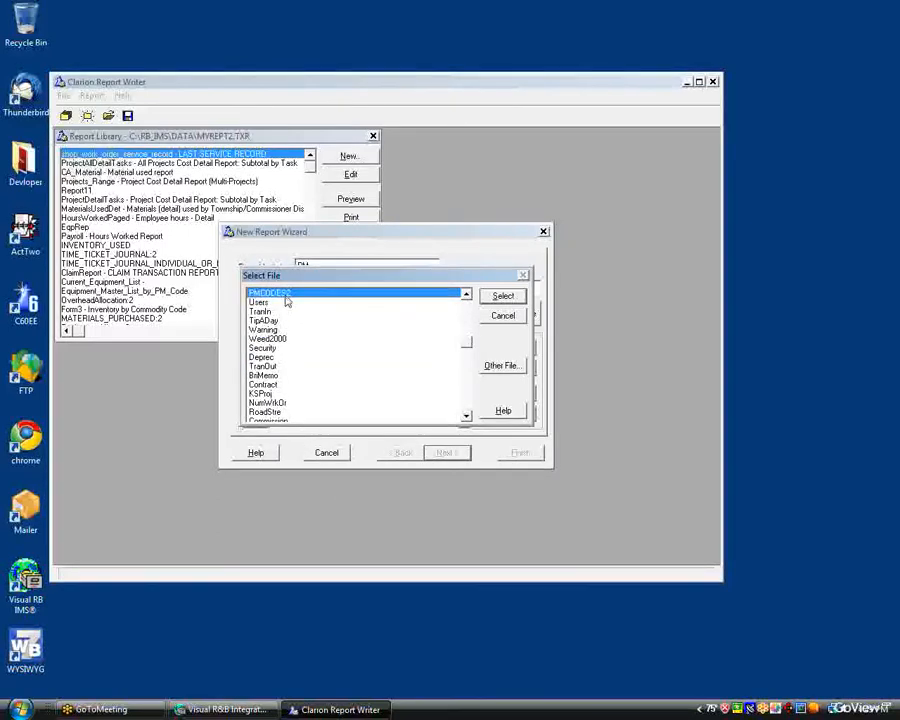
left_click(490, 298)
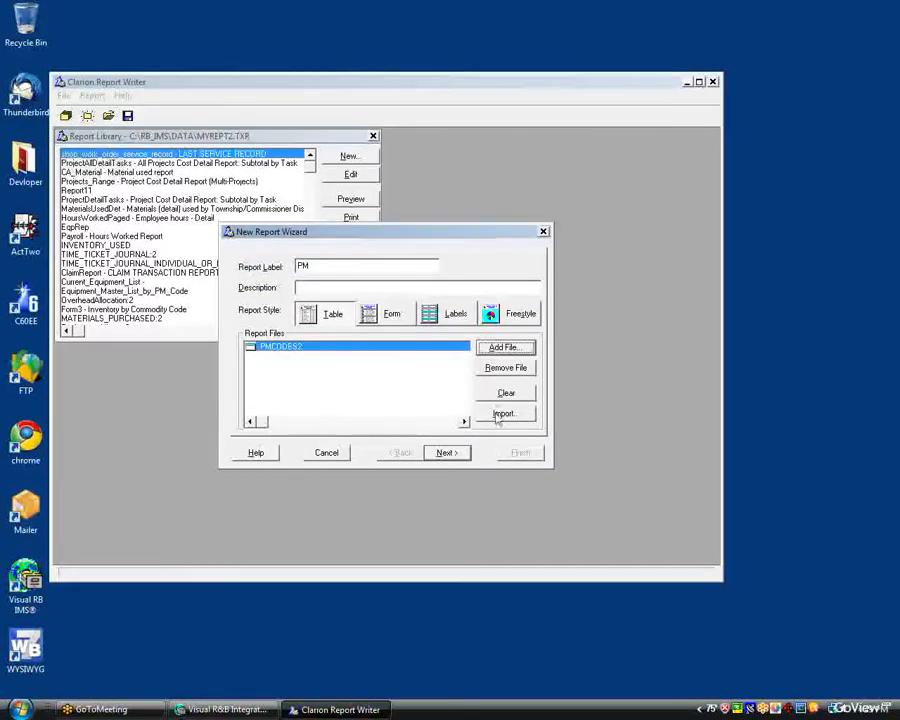
- Include all PMCODES2 fields in the report except PMMEMO and SPARE1 to SPARE4
left_click(452, 454)
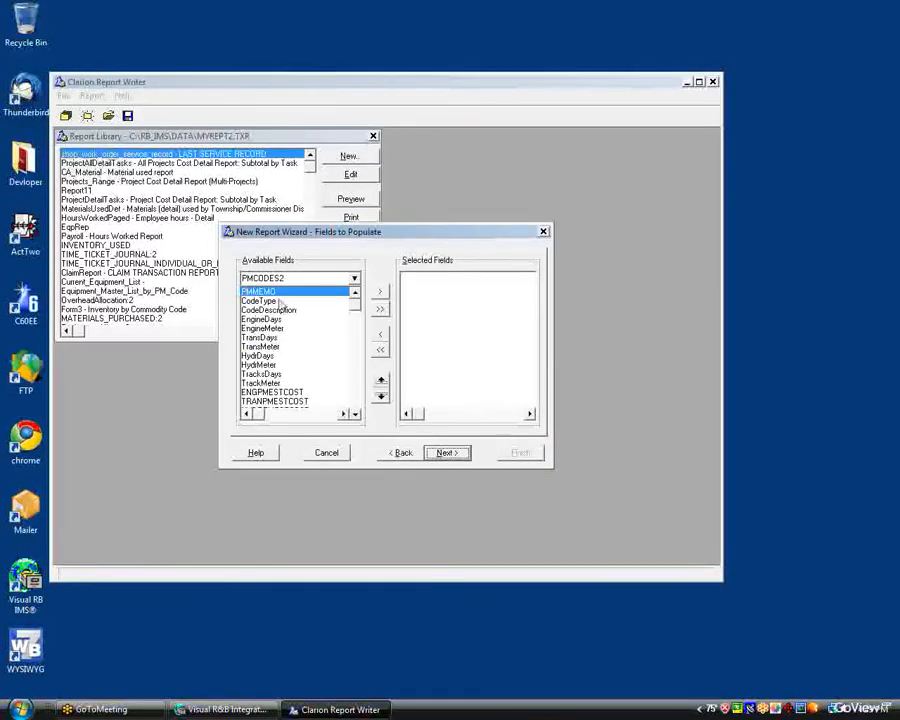
left_click(380, 311)
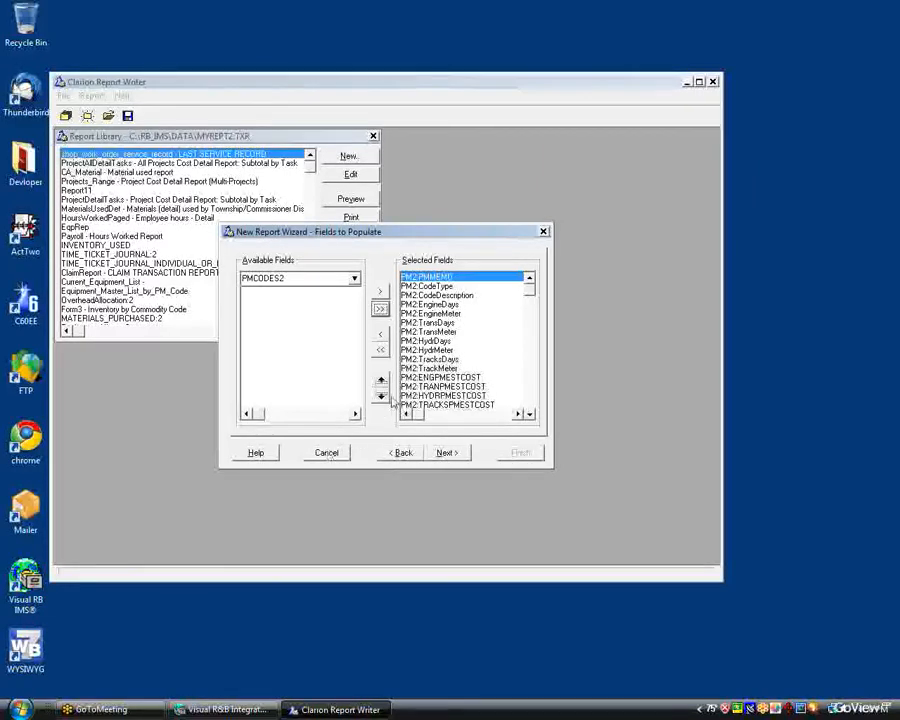
left_click(380, 337)
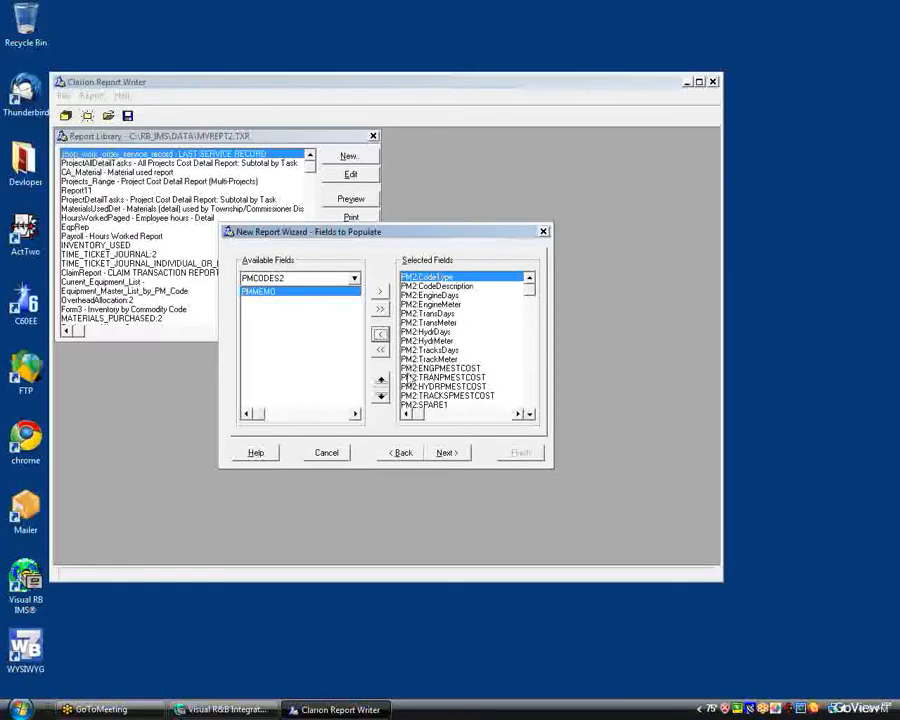
scroll(527, 398, "down", 2)
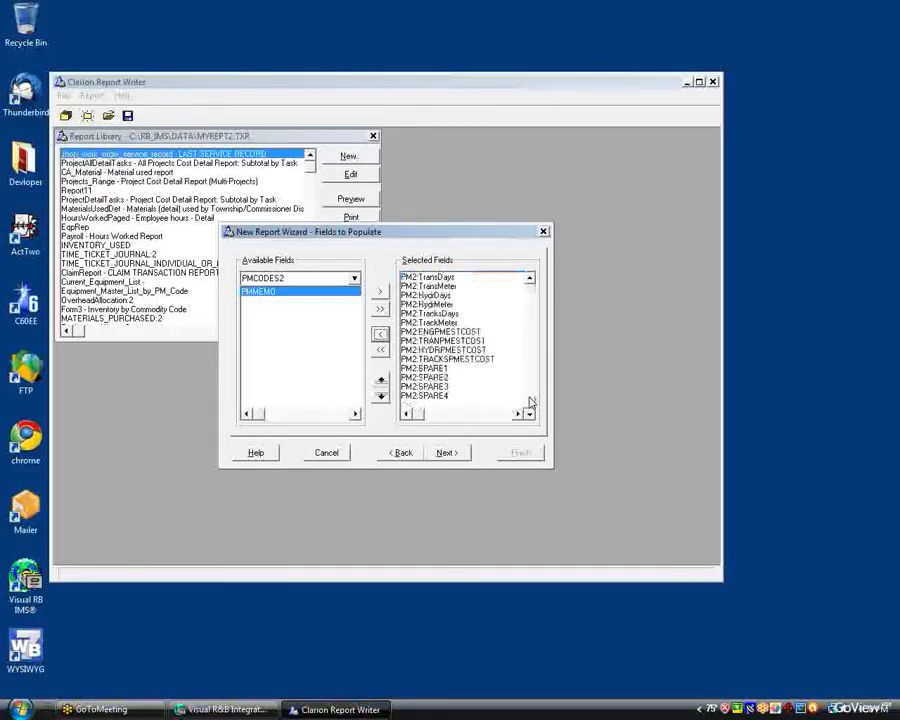
left_click(446, 396)
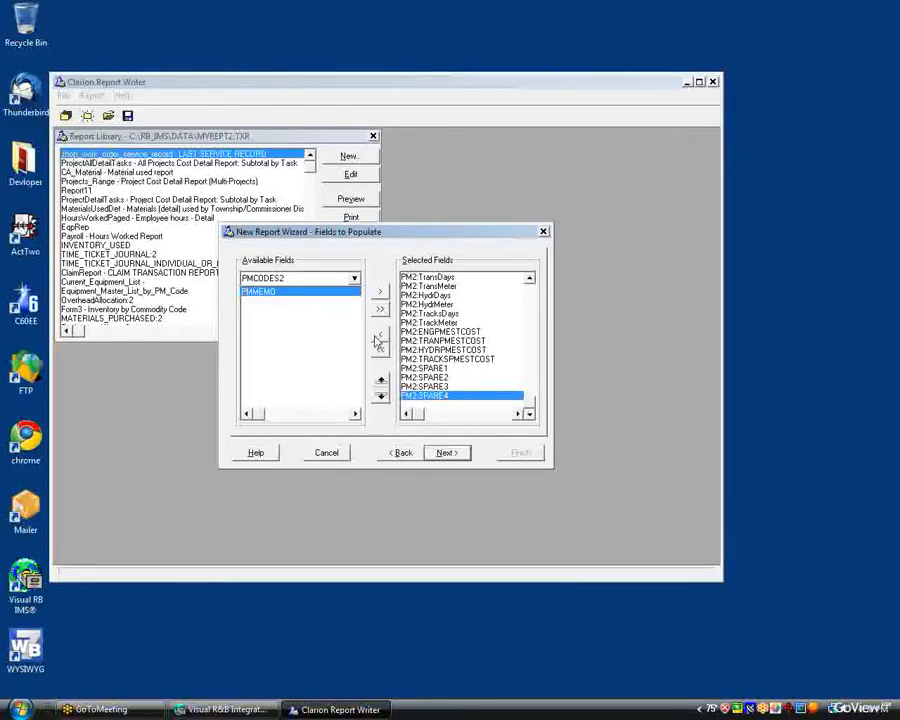
left_click(379, 340)
left_click(379, 340)
left_click(379, 340)
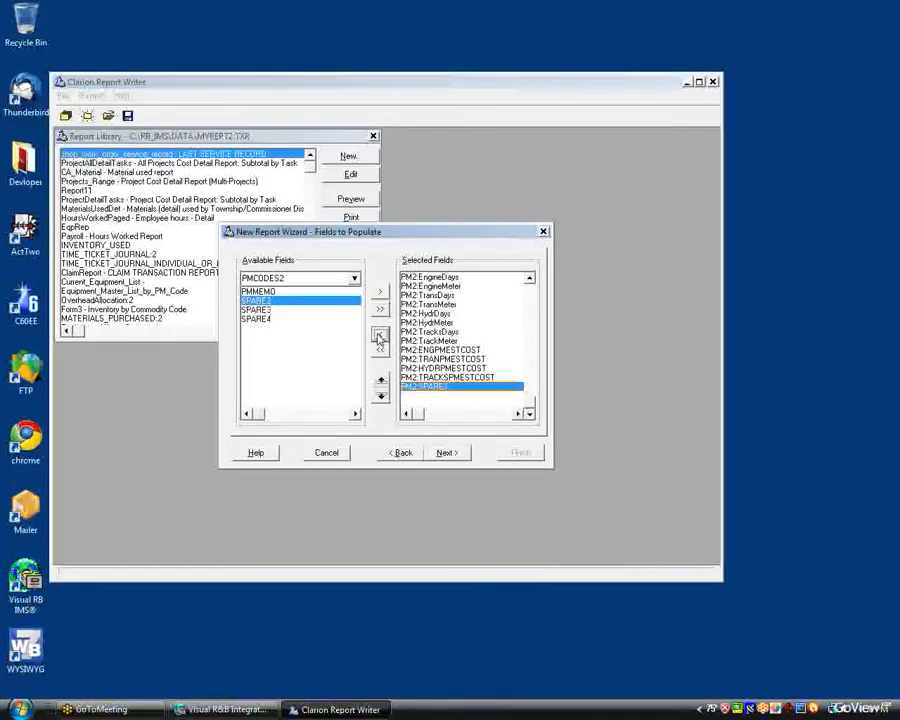
left_click(379, 340)
left_click(379, 340)
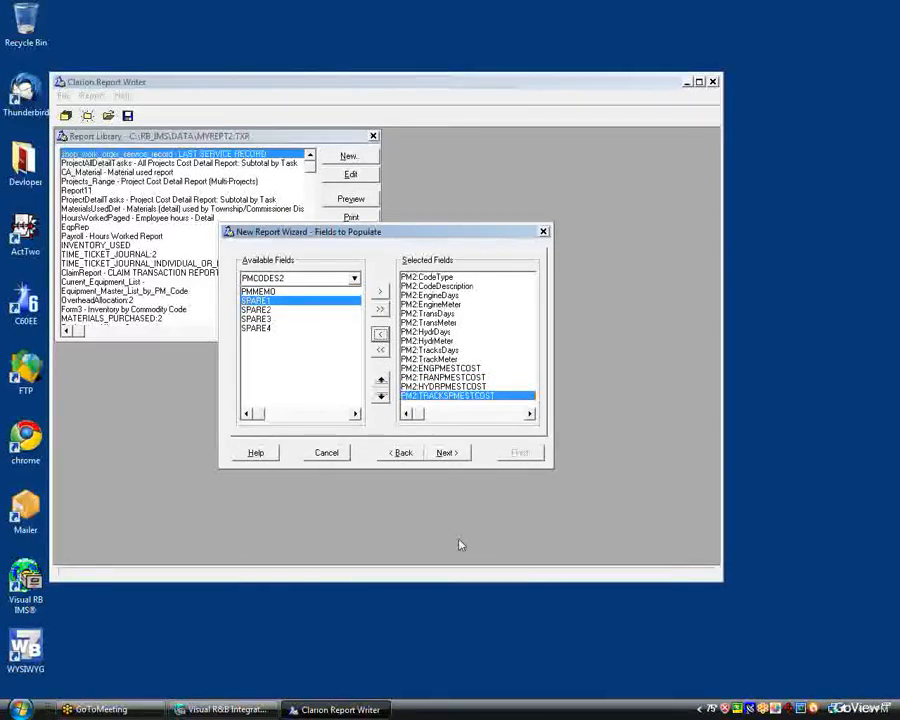
- Order the report by KeyCodeType and finish the wizard with the default portrait letter layout
left_click(446, 452)
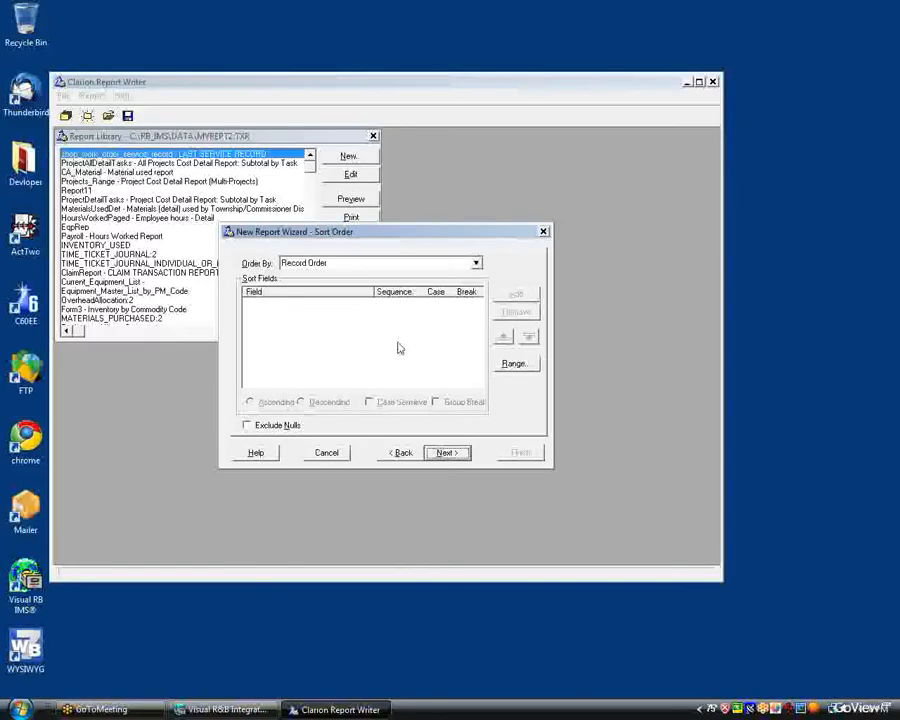
left_click(395, 265)
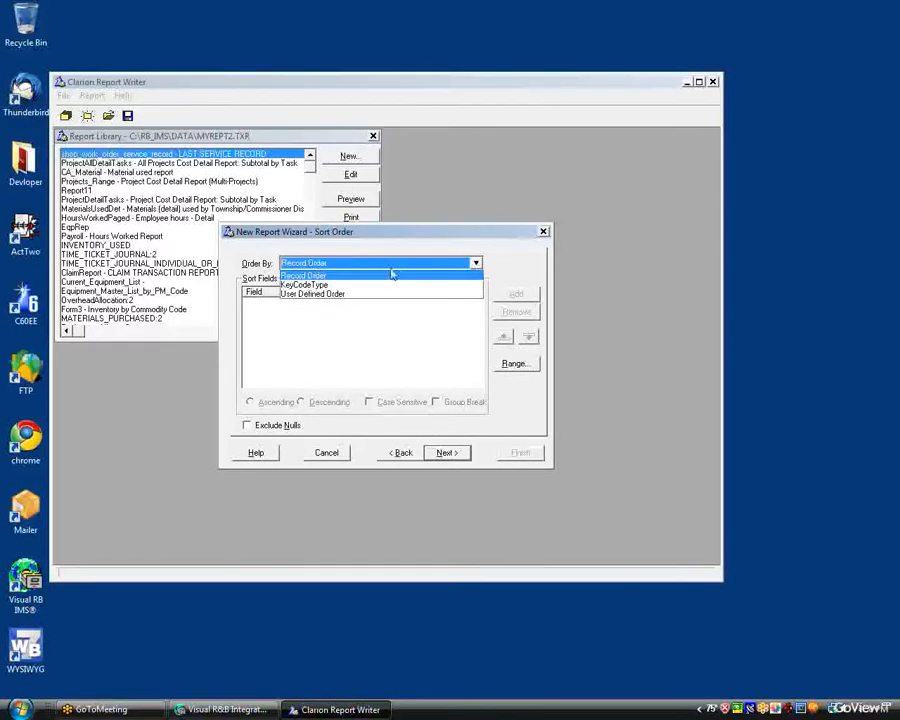
left_click(326, 286)
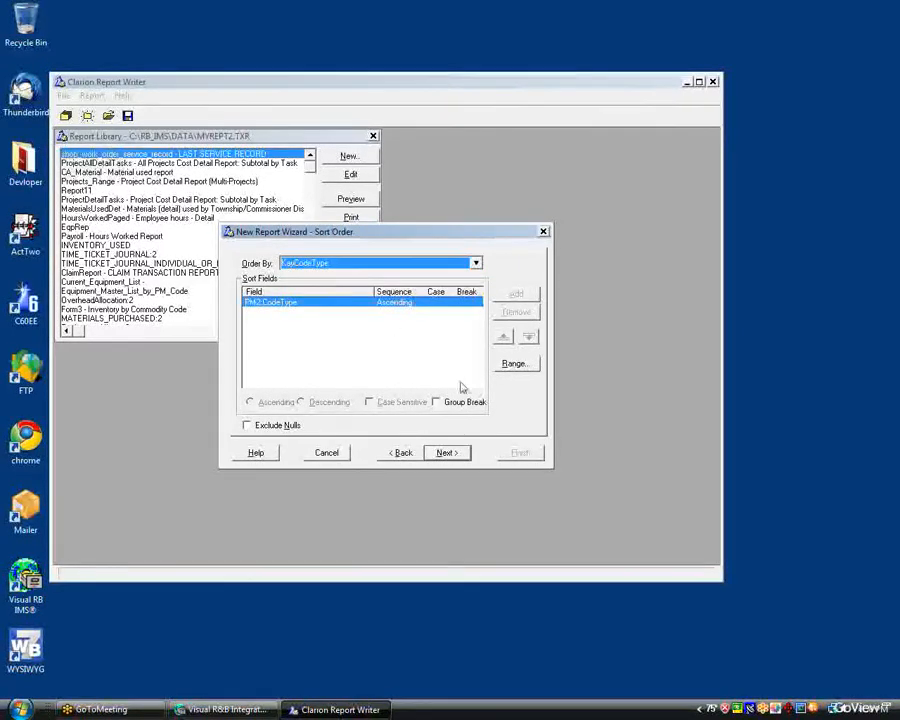
left_click(447, 454)
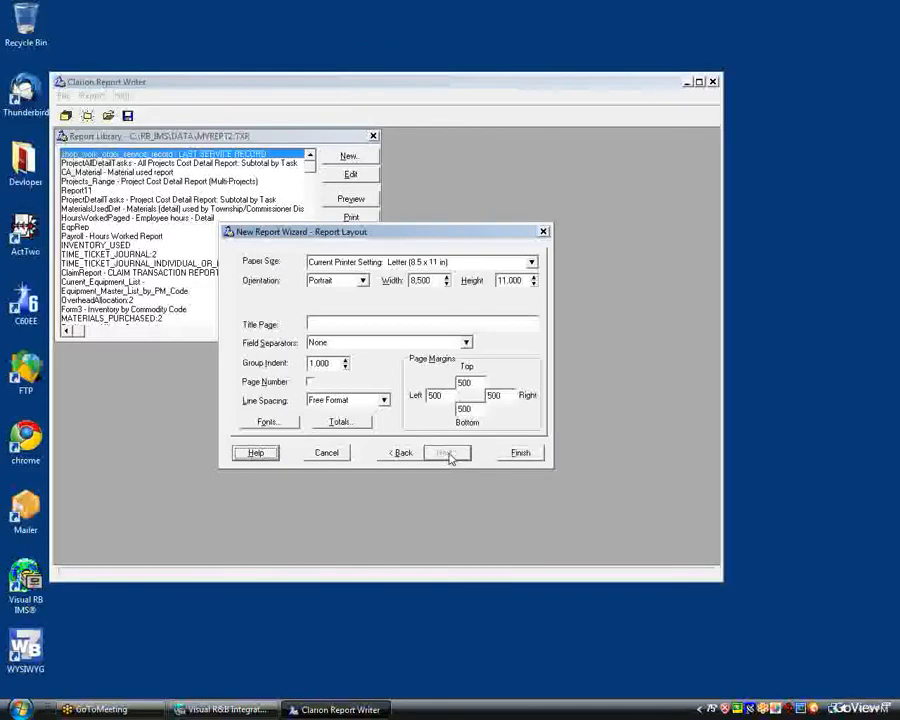
left_click(532, 453)
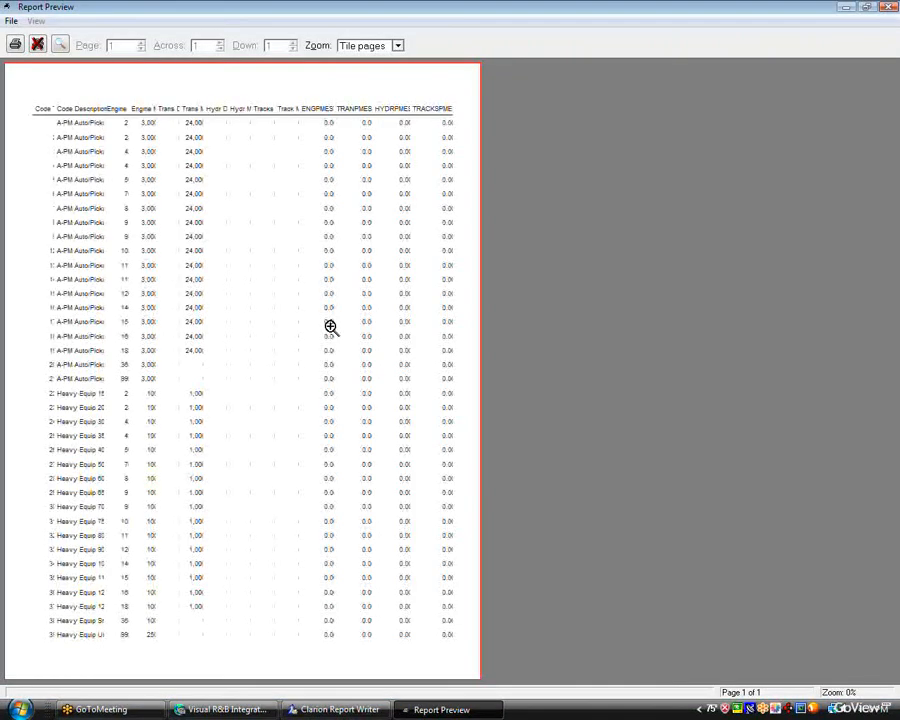
- Examine the PM codes report preview at page width, return to the whole page and close the preview
left_click(197, 161)
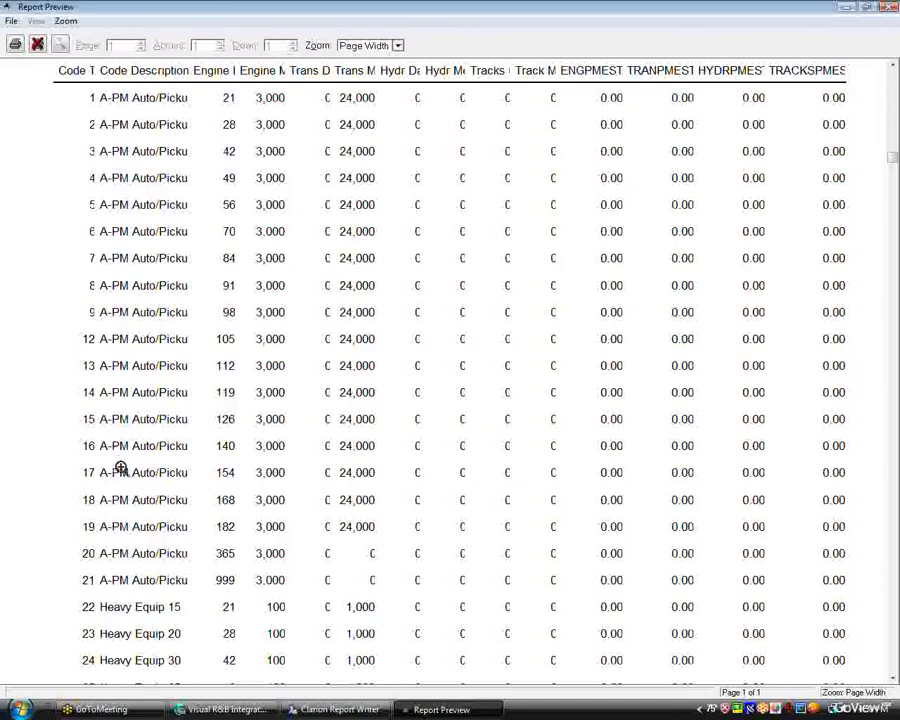
left_click(185, 167)
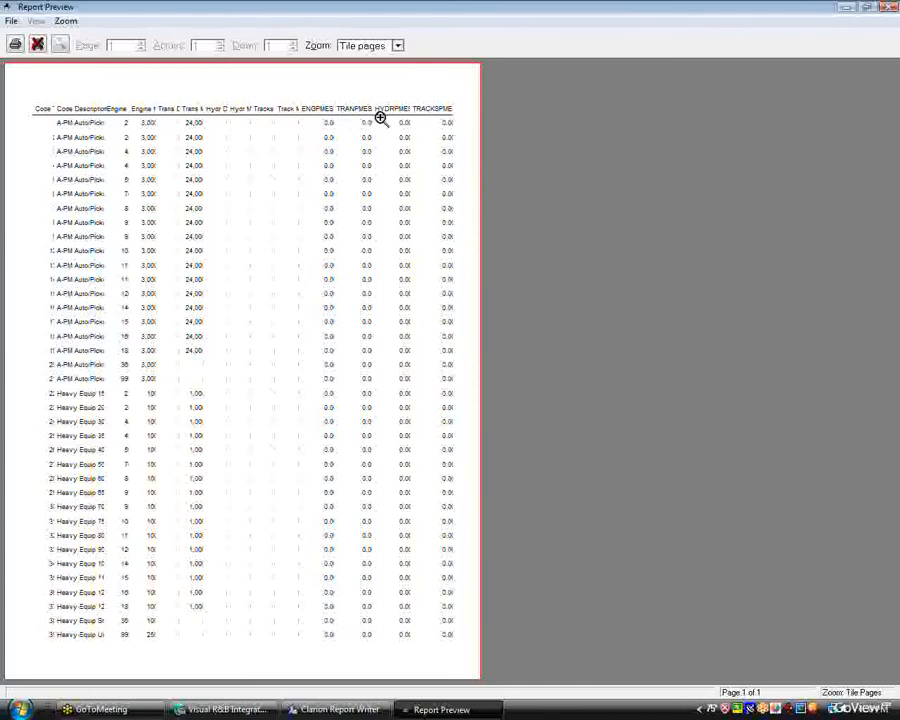
left_click(37, 44)
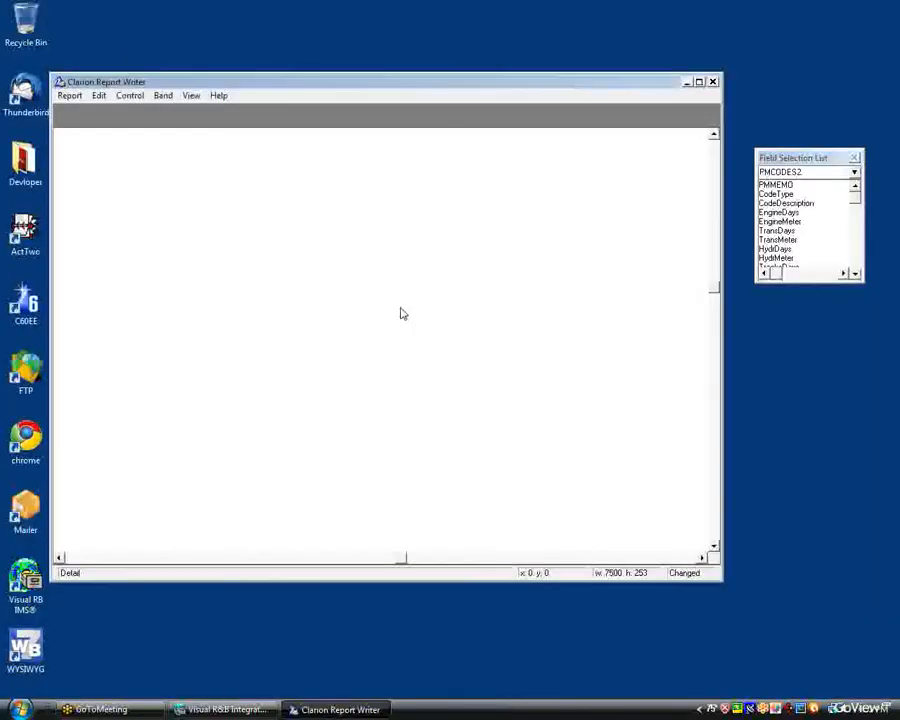
- Delete the HYDRPMESTCOST and TRACKSPMESTCOST fields from the detail band and their headings from the page header
left_click(549, 214)
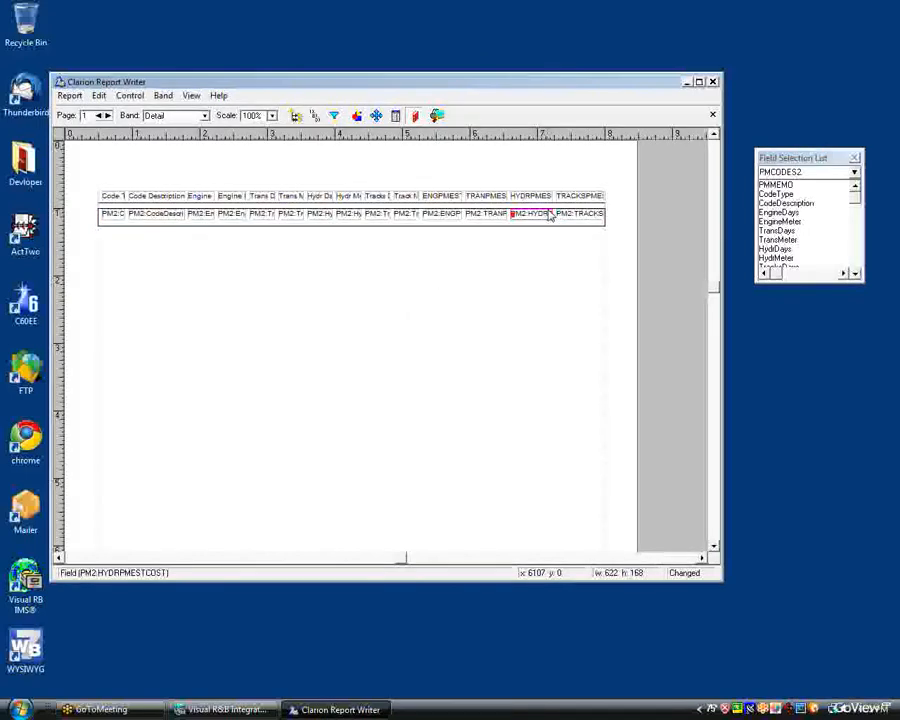
key("Delete")
left_click(575, 214)
key("Delete")
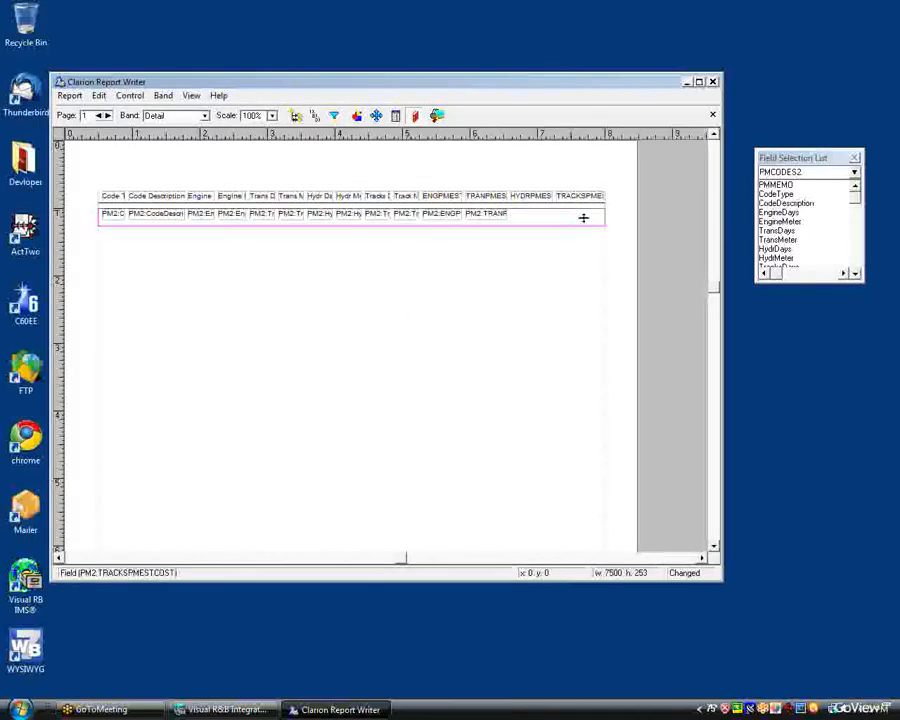
left_click(566, 198)
key("Delete")
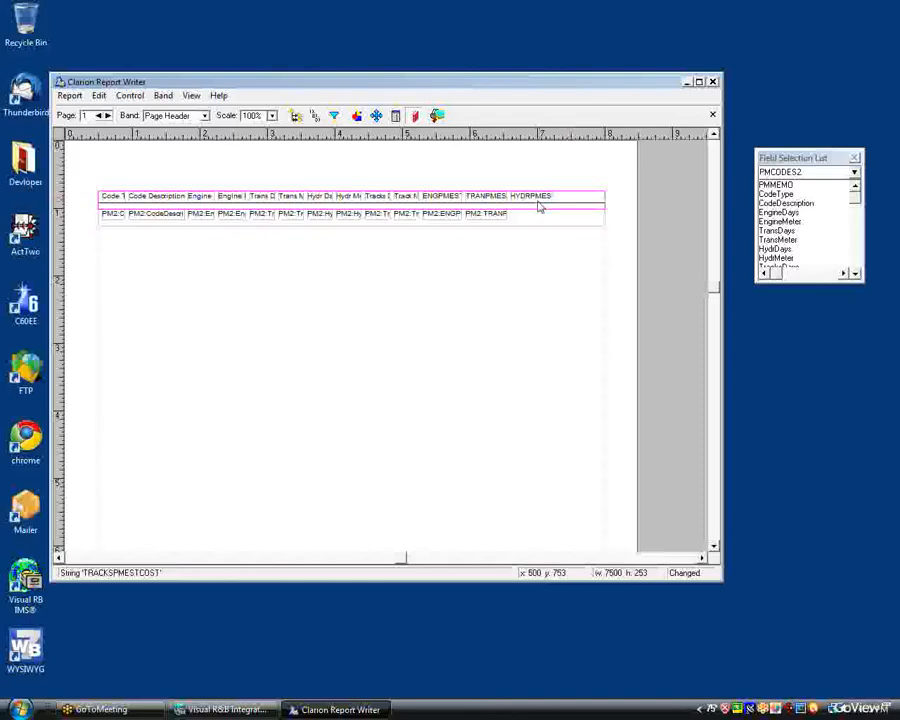
left_click(536, 199)
key("Delete")
- Delete the ENGPMESTCOST and Track Meter columns from the report, including both their detail fields and page header headings
left_click(437, 216)
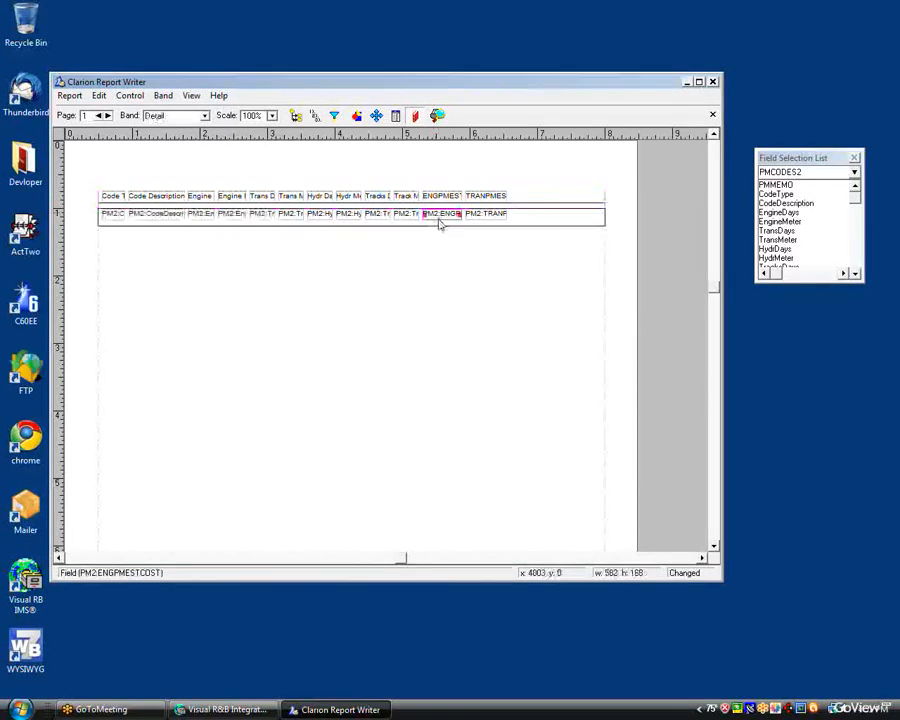
key("Delete")
left_click(436, 198)
key("Delete")
left_click(400, 198)
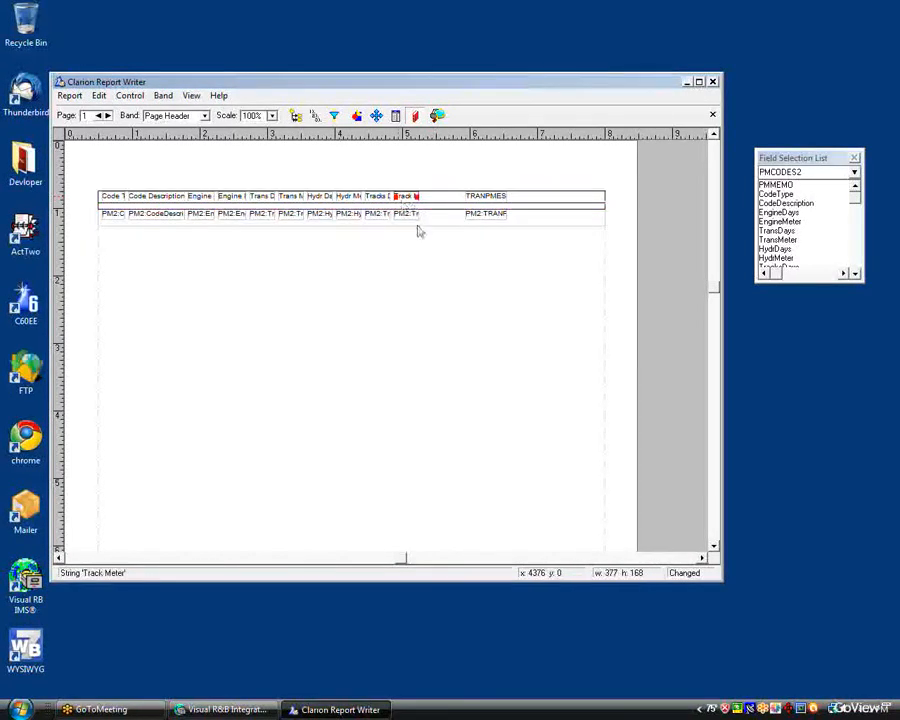
key("Delete")
left_click(410, 214)
key("Delete")
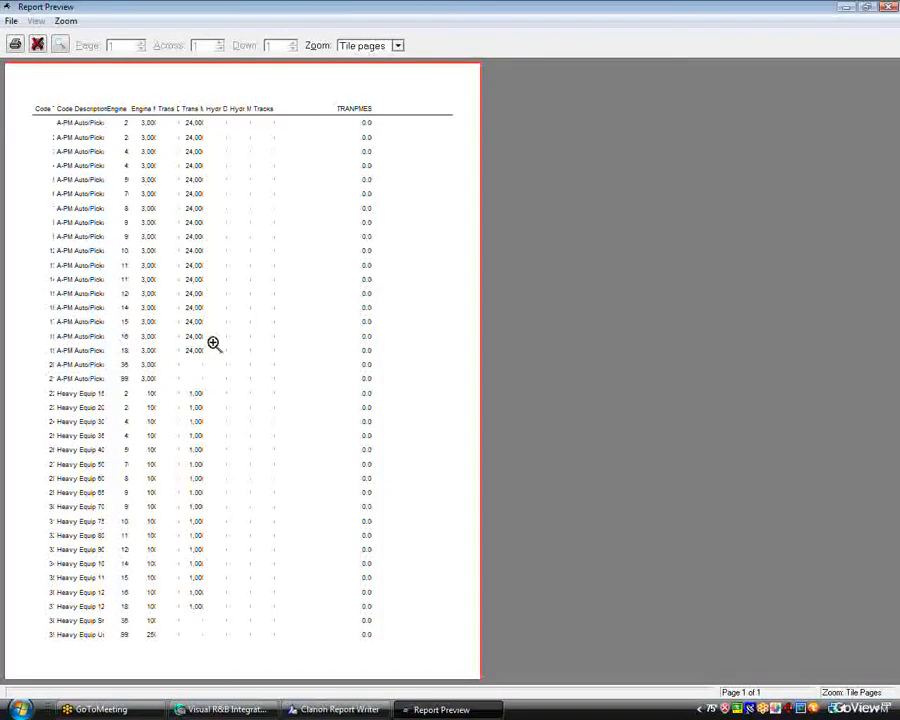
- Examine the trimmed PM codes report preview at page width and close the preview
left_click(201, 180)
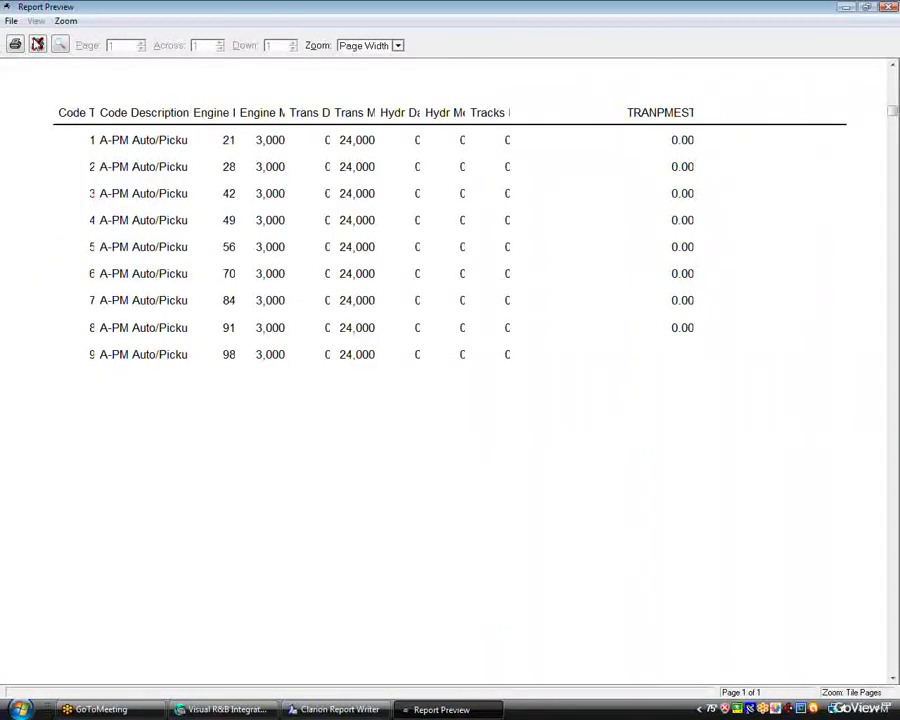
left_click(37, 45)
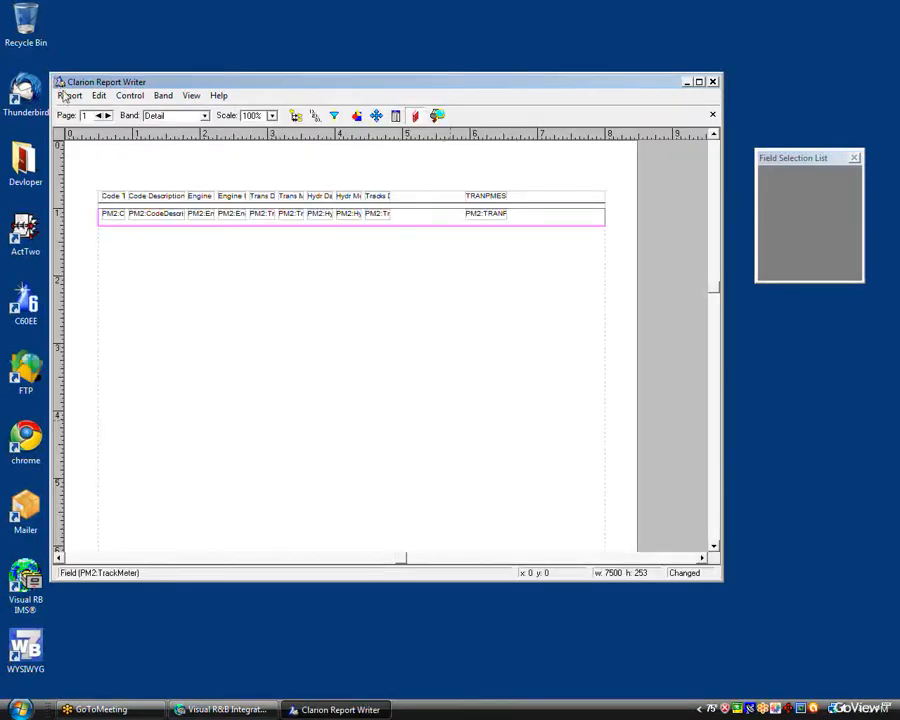
- Close the PM report design and close the MYREPT2.TXR report library without saving the changes
left_click(66, 95)
left_click(100, 287)
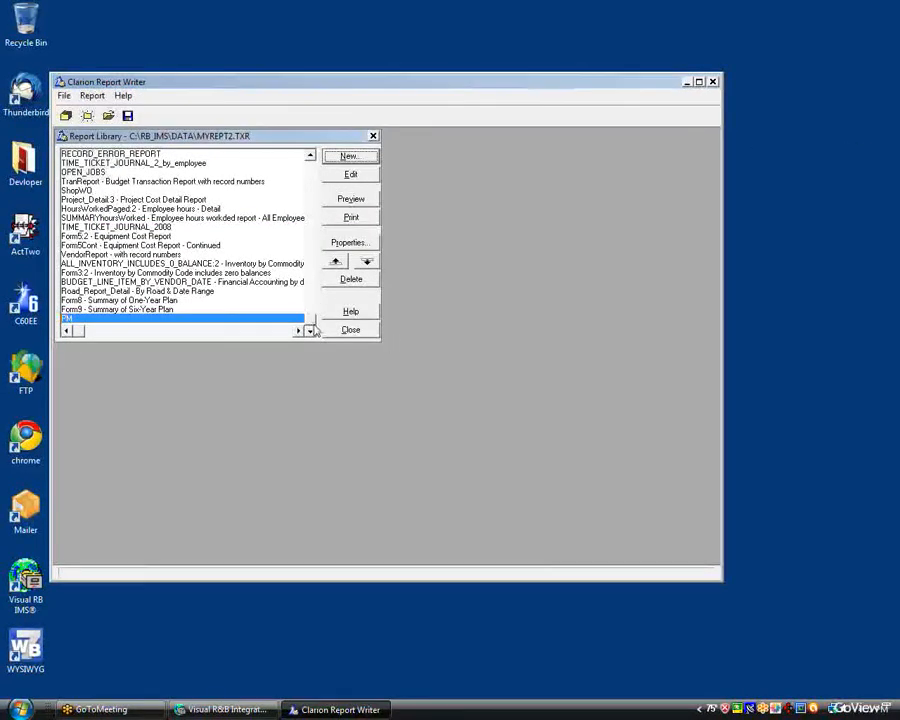
left_click(345, 331)
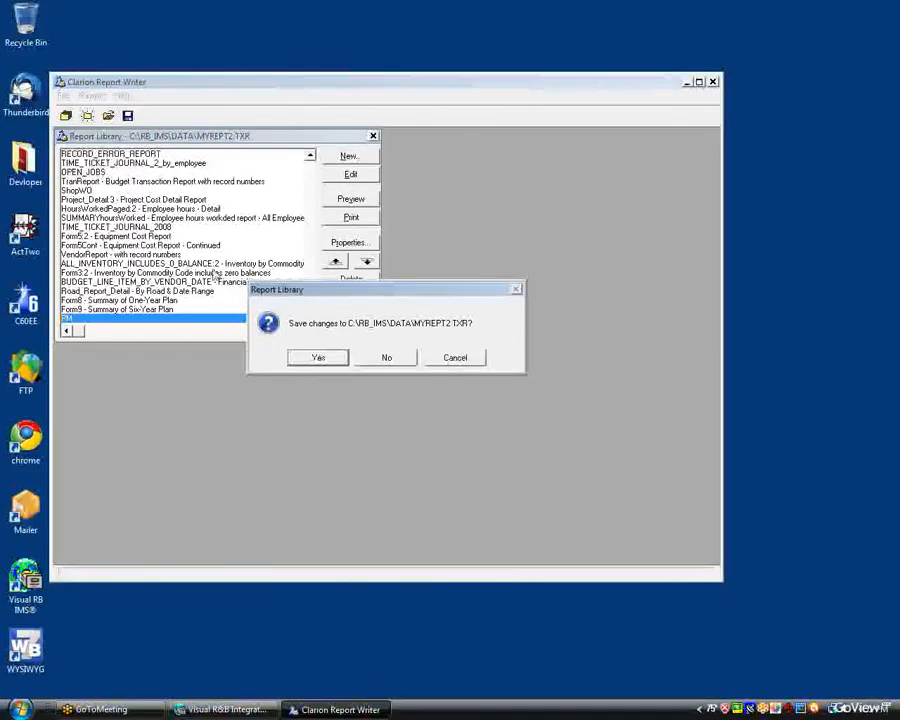
left_click(386, 358)
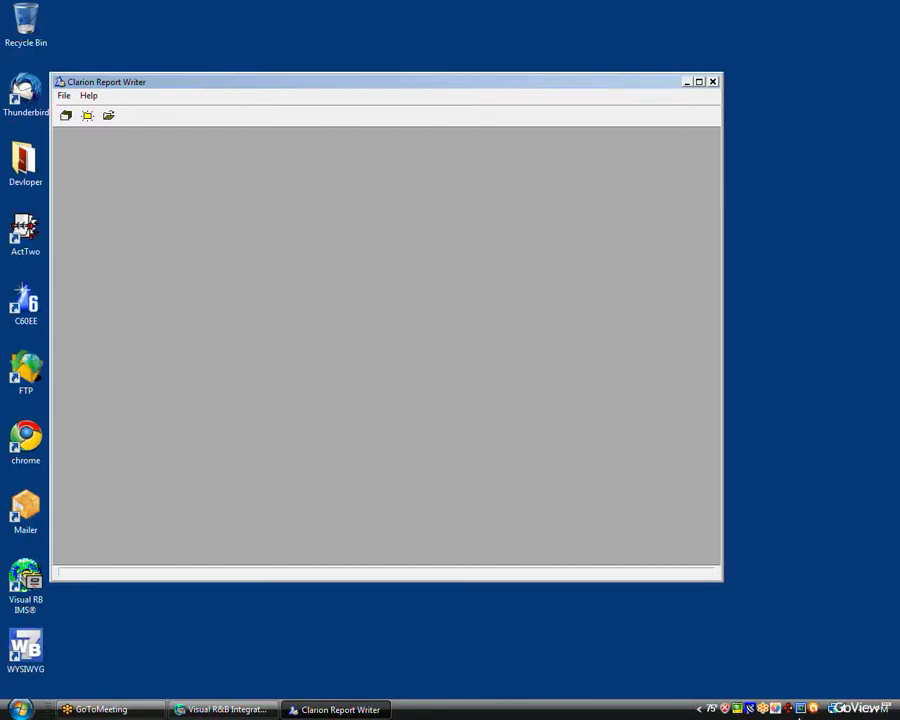
right_click(787, 709)
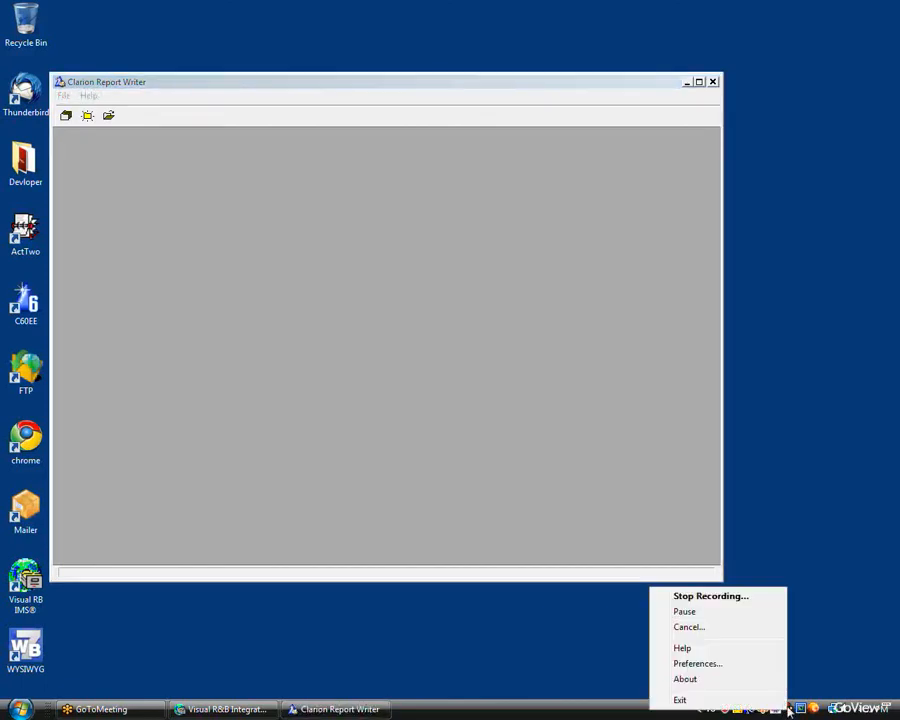